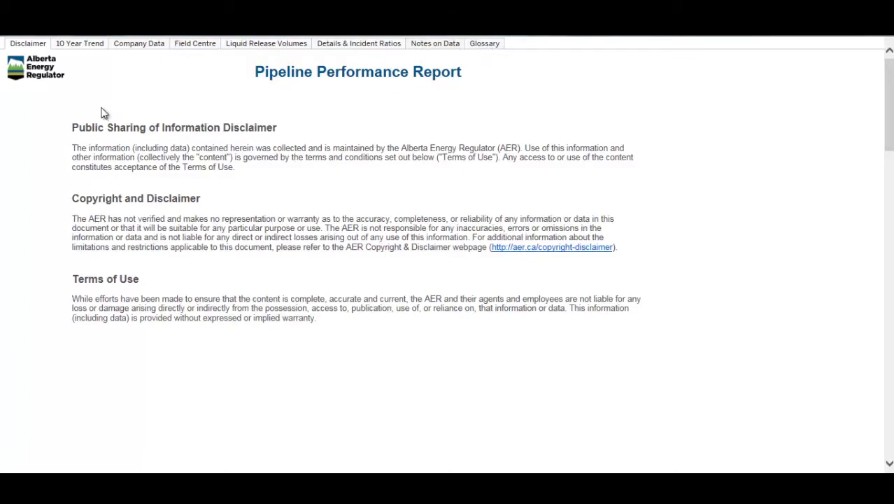
- Open the 10 Year Trend report and examine the incidents chart and the yearly totals table, including the 2017 details
{"action": "left_click", "coordinate": [83, 45]}
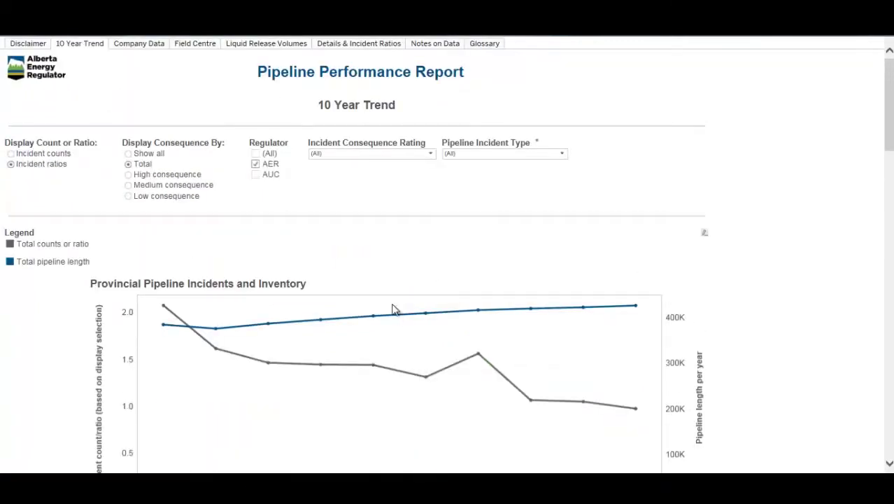
{"action": "scroll", "coordinate": [253, 244], "scroll_direction": "down", "scroll_amount": 1}
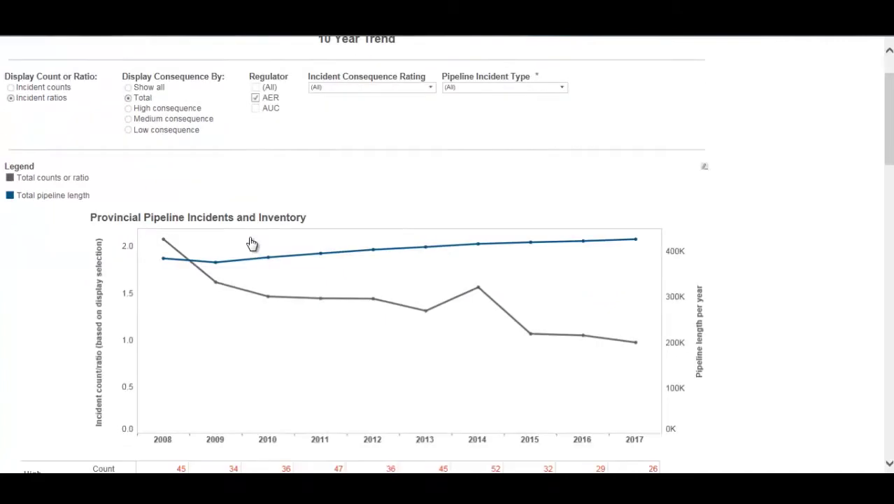
{"action": "scroll", "coordinate": [250, 240], "scroll_direction": "down", "scroll_amount": 1}
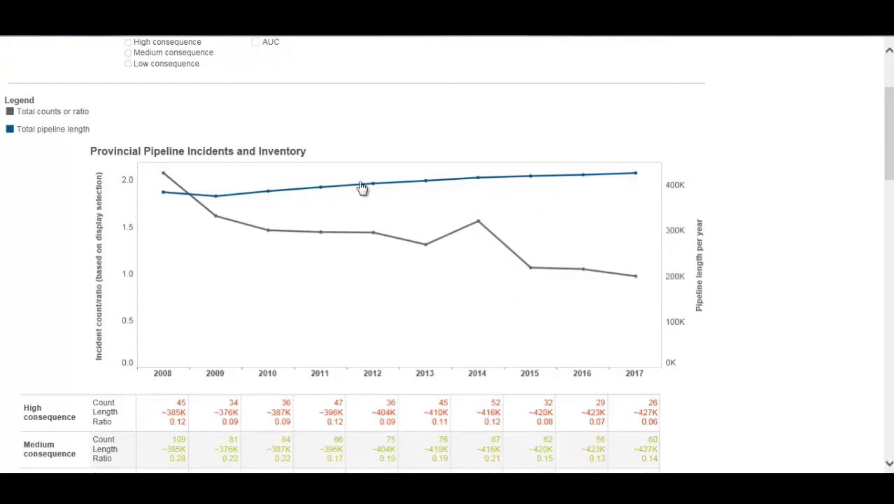
{"action": "scroll", "coordinate": [460, 294], "scroll_direction": "down", "scroll_amount": 3}
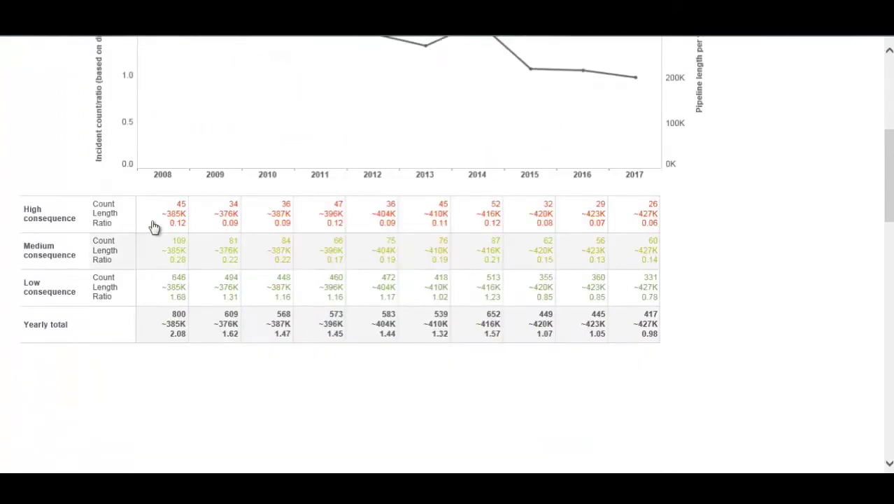
{"action": "mouse_move", "coordinate": [637, 339]}
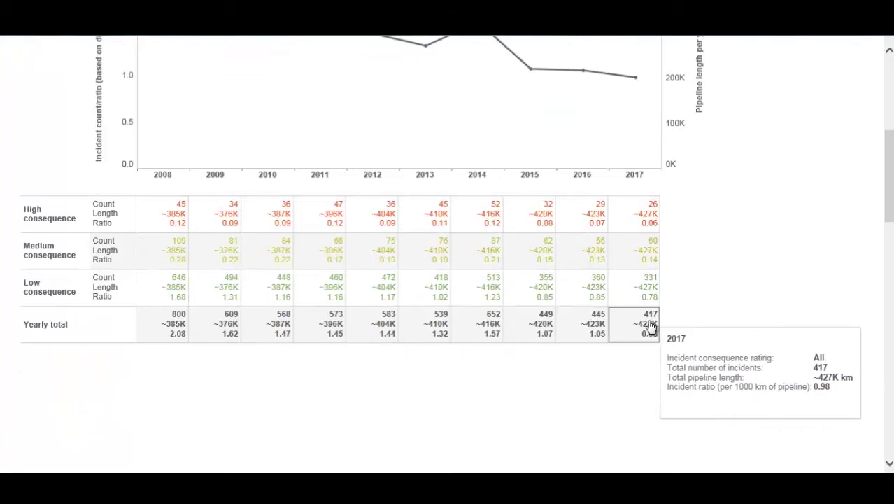
{"action": "mouse_move", "coordinate": [576, 316]}
- Display all consequence levels as separate lines in the Provincial Pipeline Incidents and Inventory chart
{"action": "scroll", "coordinate": [567, 290], "scroll_direction": "up", "scroll_amount": 4}
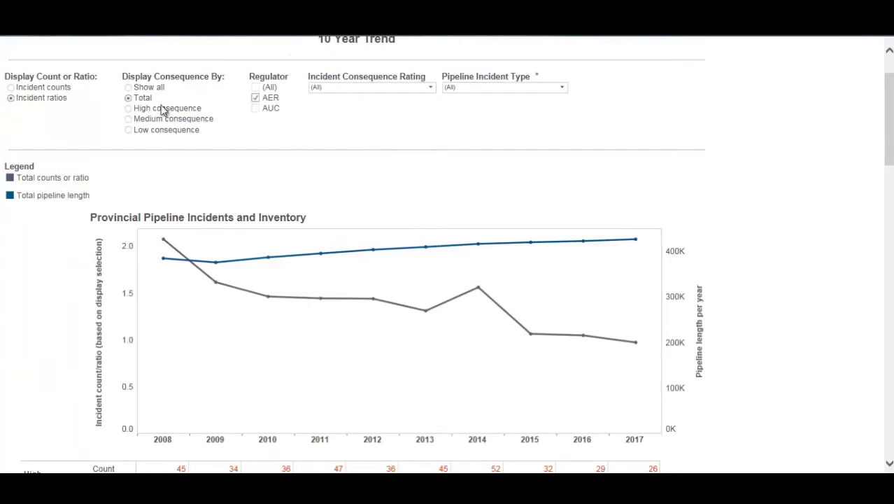
{"action": "left_click", "coordinate": [129, 87]}
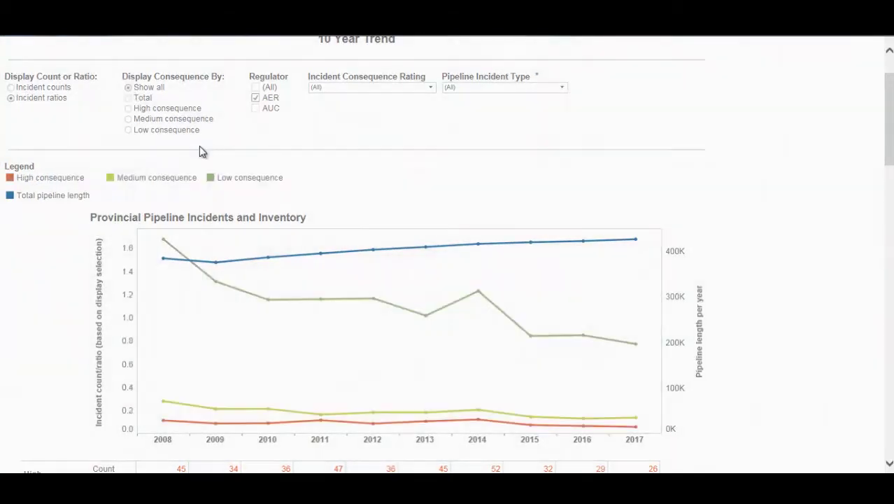
{"action": "scroll", "coordinate": [336, 174], "scroll_direction": "down", "scroll_amount": 1}
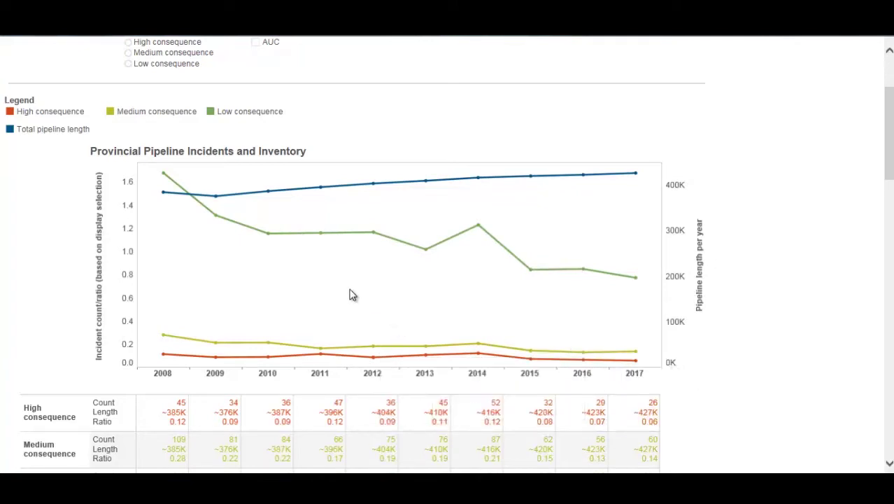
- Switch the trend chart to incident counts and back to incident ratios
{"action": "scroll", "coordinate": [349, 295], "scroll_direction": "up", "scroll_amount": 1}
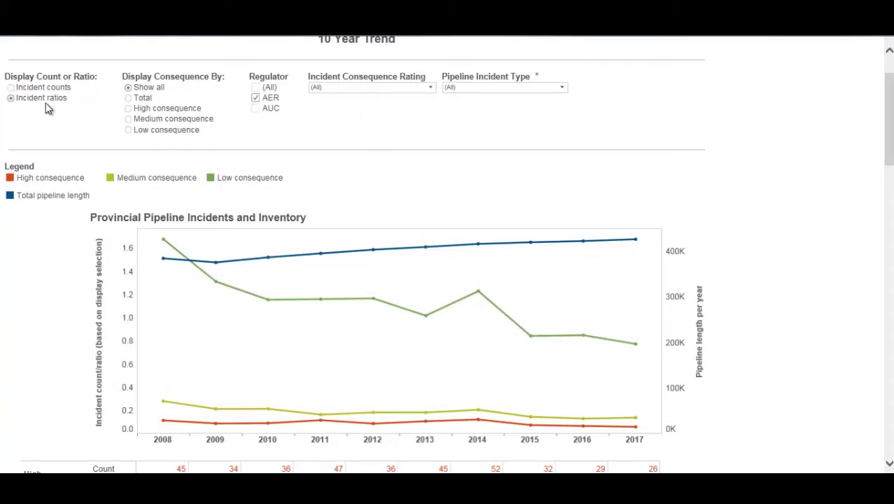
{"action": "left_click", "coordinate": [11, 88]}
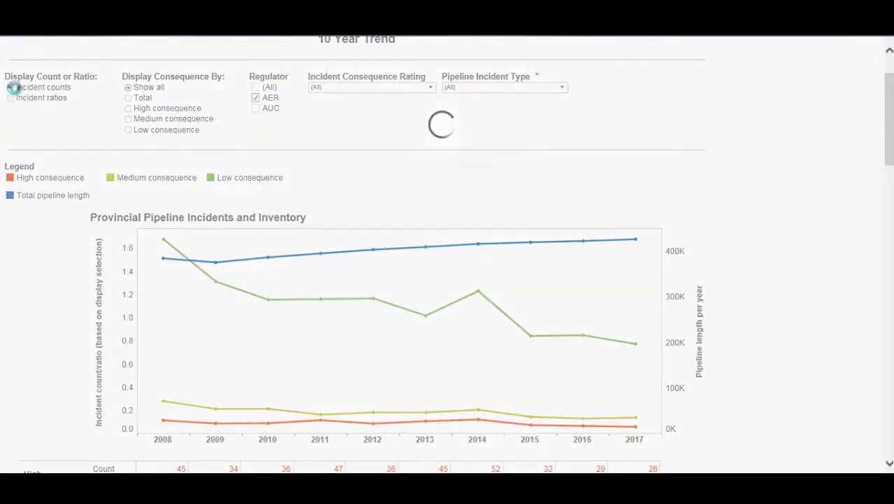
{"action": "left_click", "coordinate": [11, 98]}
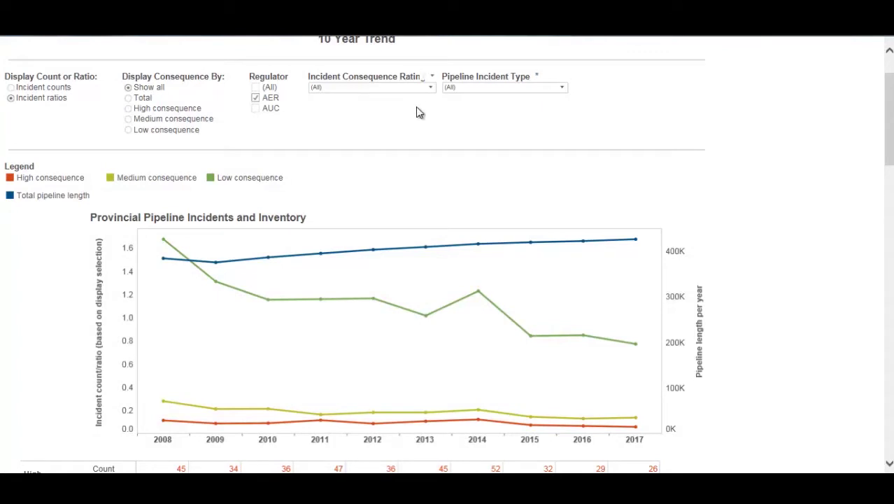
- Filter the incident consequence rating to high consequence only, and change the filter to low consequence only
{"action": "left_click", "coordinate": [431, 88]}
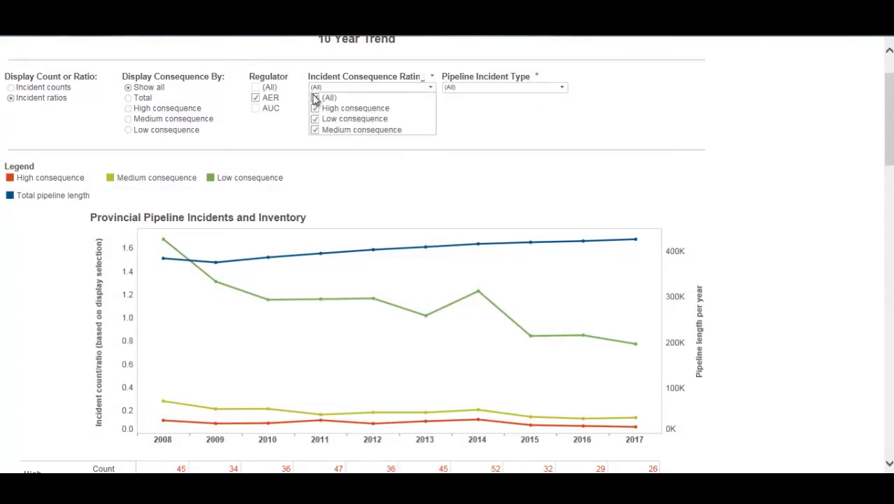
{"action": "left_click", "coordinate": [316, 107]}
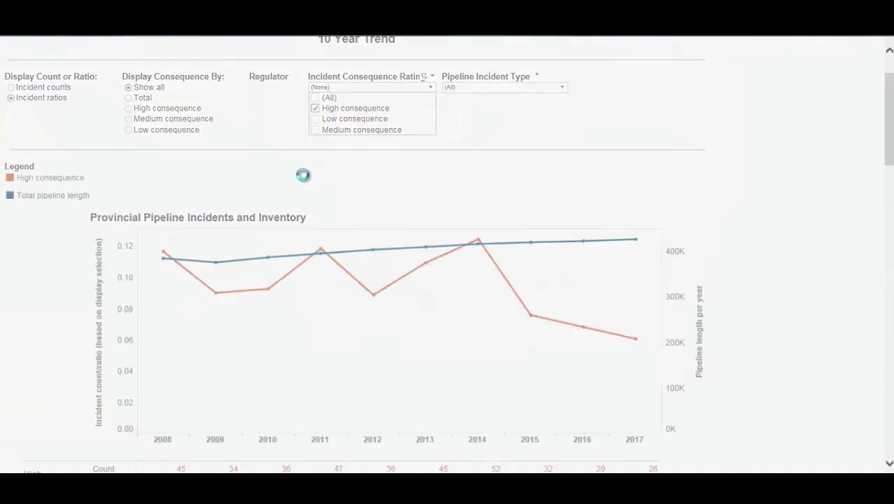
{"action": "left_click", "coordinate": [314, 118]}
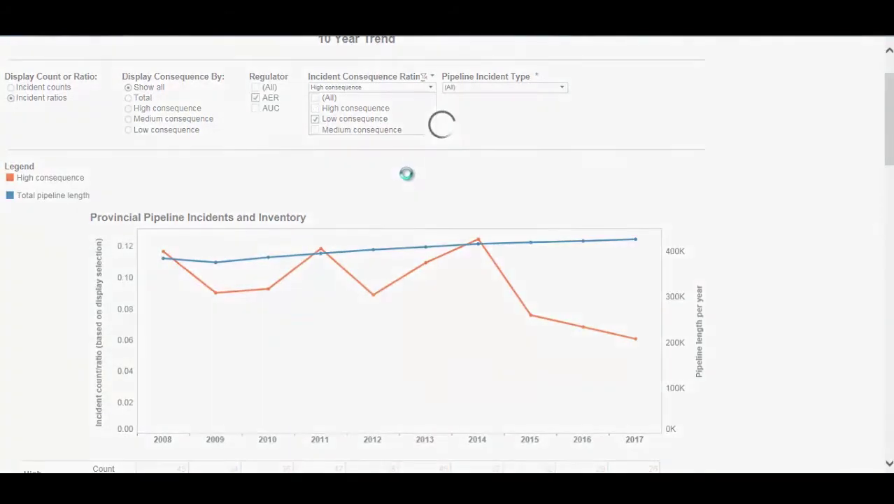
- Clear all pipeline incident types, reselect only a few including Leak, and review the filtered trend chart and table
{"action": "left_click", "coordinate": [561, 87]}
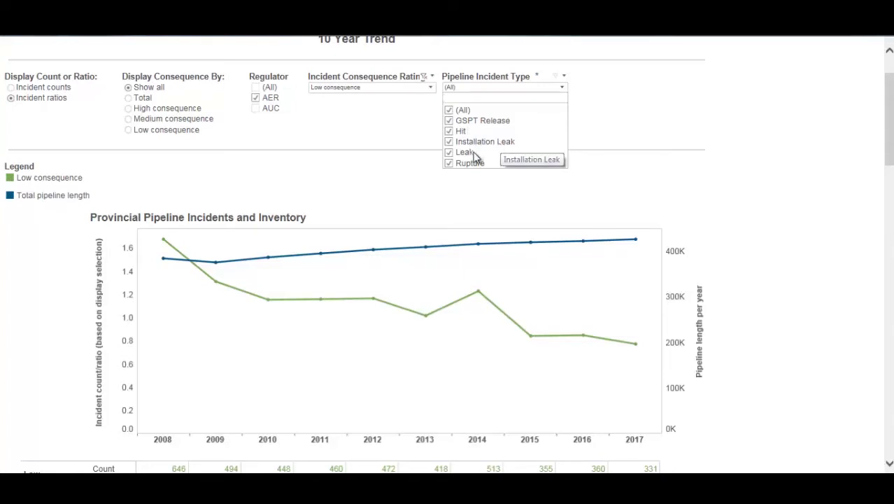
{"action": "left_click", "coordinate": [450, 110]}
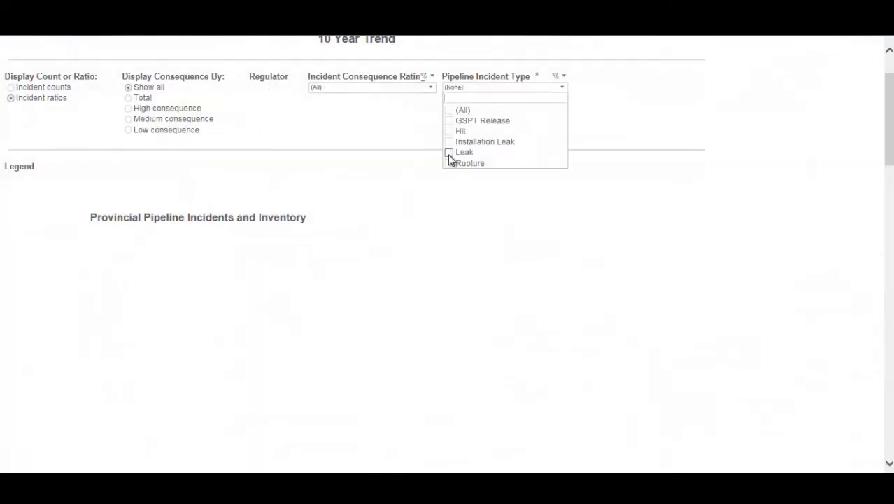
{"action": "left_click", "coordinate": [451, 153]}
{"action": "left_click", "coordinate": [467, 208]}
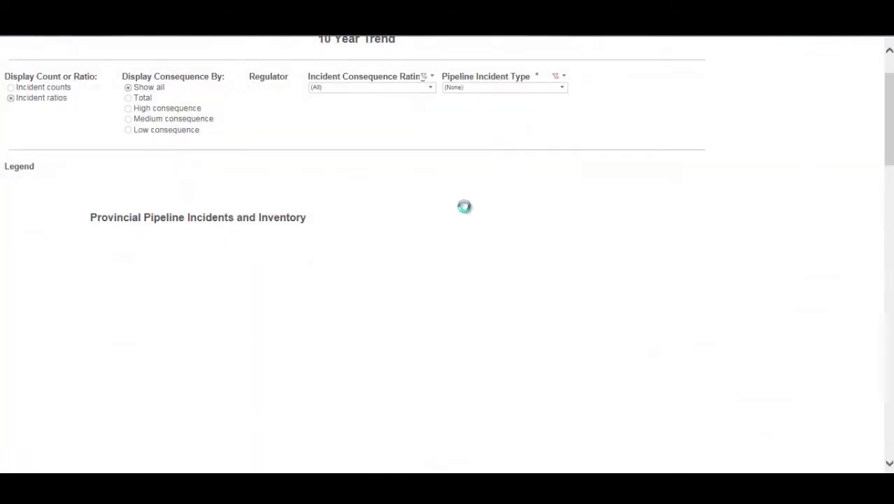
{"action": "scroll", "coordinate": [466, 208], "scroll_direction": "down", "scroll_amount": 4}
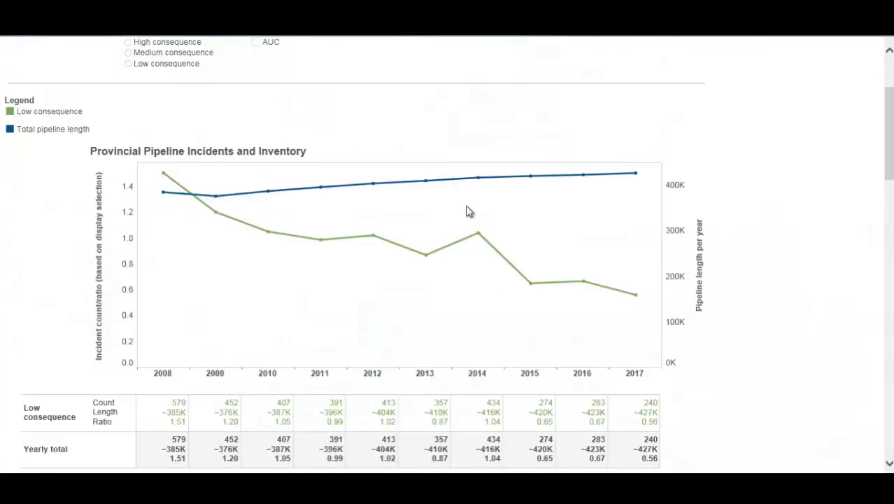
{"action": "scroll", "coordinate": [467, 210], "scroll_direction": "up", "scroll_amount": 3}
{"action": "scroll", "coordinate": [467, 210], "scroll_direction": "up", "scroll_amount": 3}
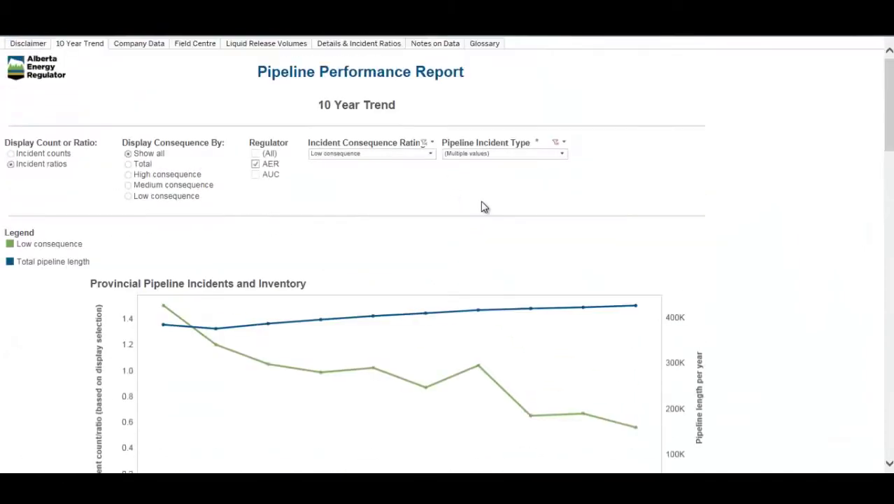
- Open the Company Data report and review its pipeline incident type and failure type filters and the licensee table
{"action": "left_click", "coordinate": [143, 44]}
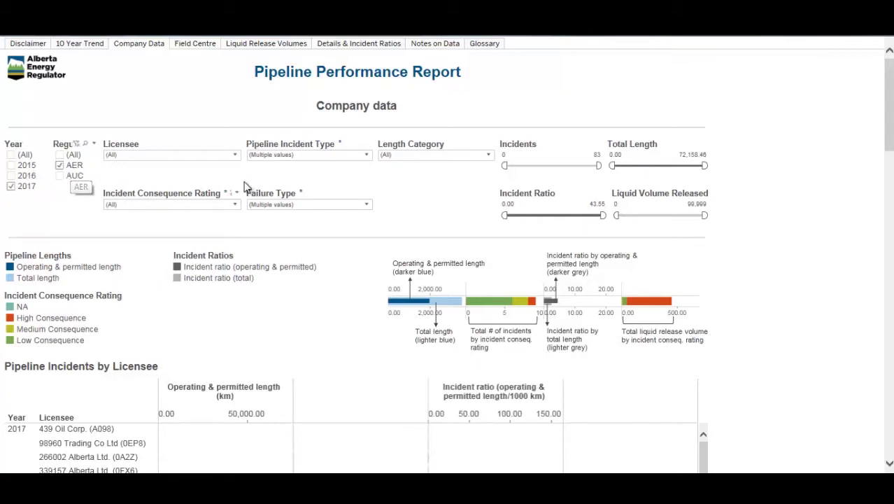
{"action": "left_click", "coordinate": [366, 155]}
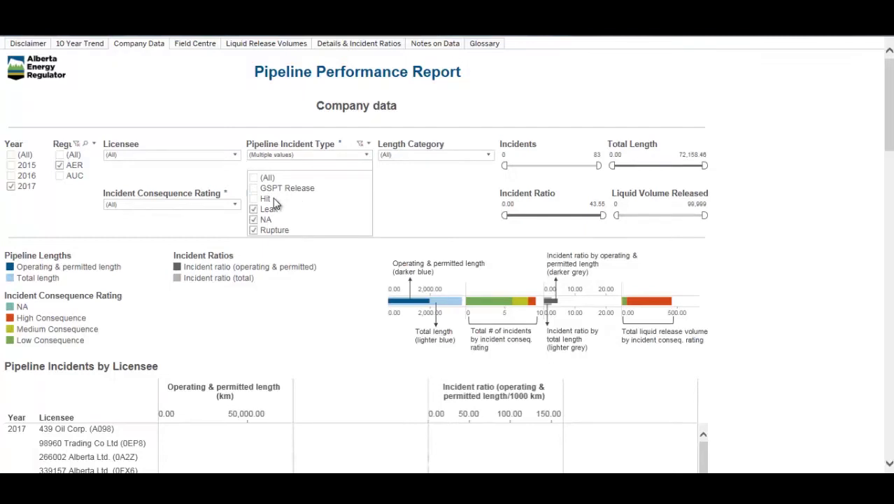
{"action": "left_click", "coordinate": [390, 180]}
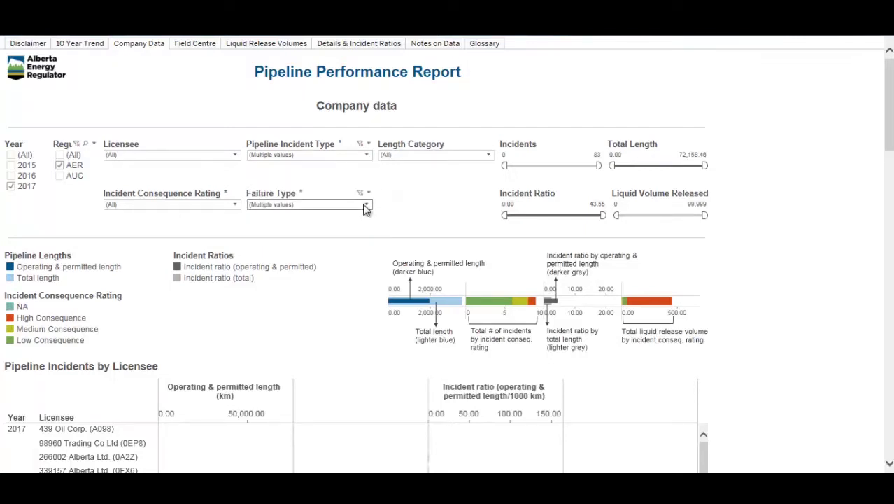
{"action": "left_click", "coordinate": [366, 207]}
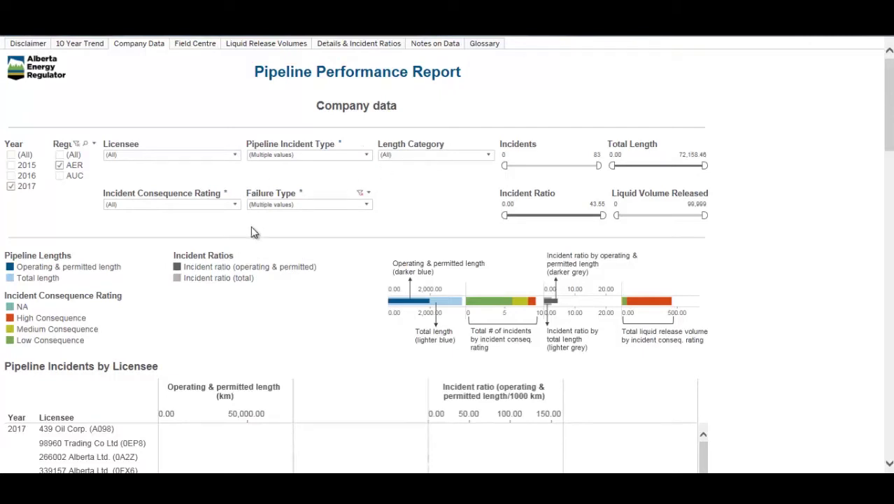
{"action": "scroll", "coordinate": [158, 237], "scroll_direction": "down", "scroll_amount": 2}
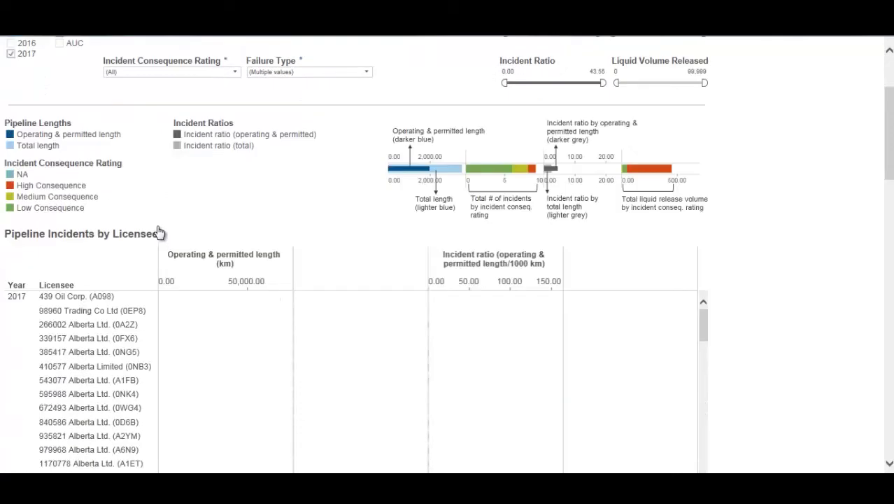
{"action": "scroll", "coordinate": [433, 222], "scroll_direction": "up", "scroll_amount": 2}
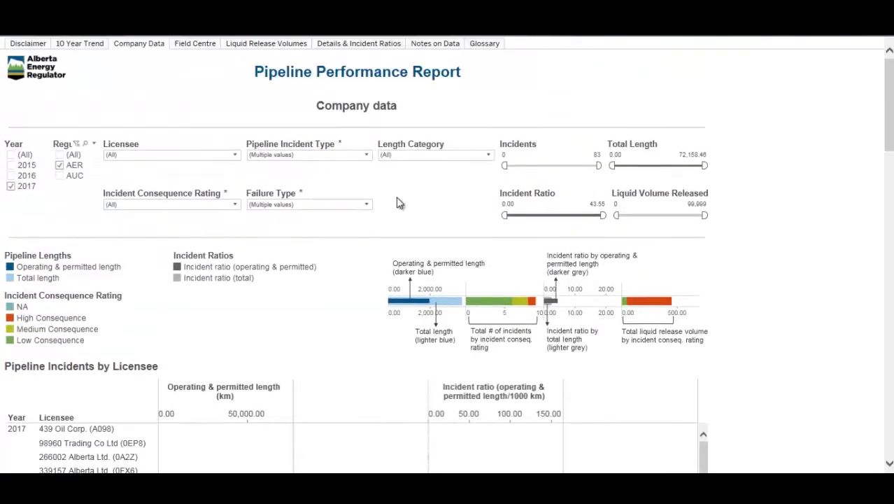
- Limit the length category to licensees with >= 5000 km of pipeline
{"action": "left_click", "coordinate": [490, 158]}
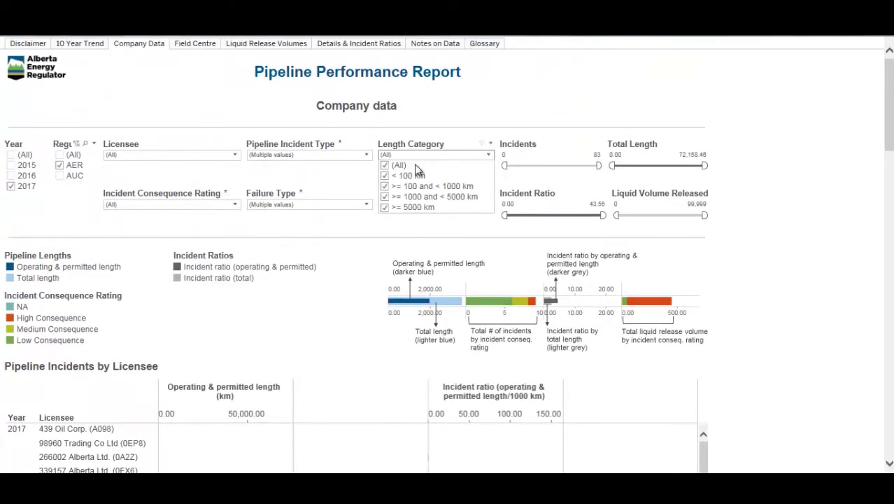
{"action": "left_click", "coordinate": [385, 165]}
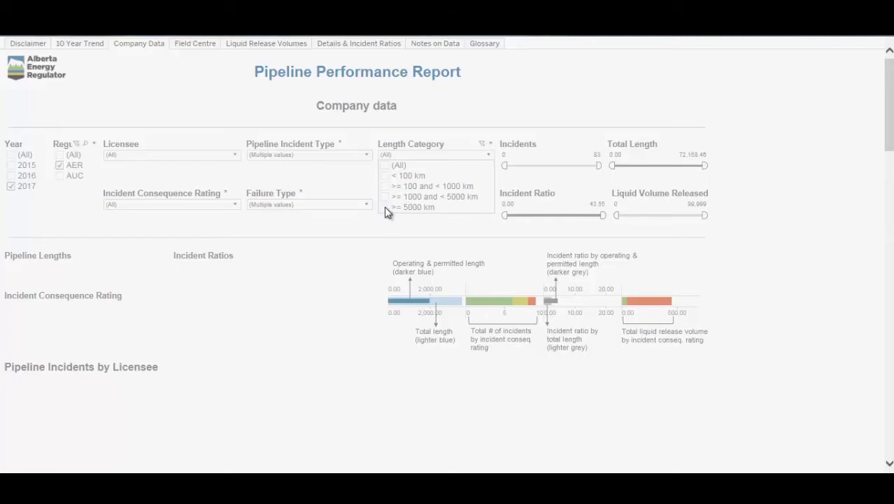
{"action": "left_click", "coordinate": [384, 208]}
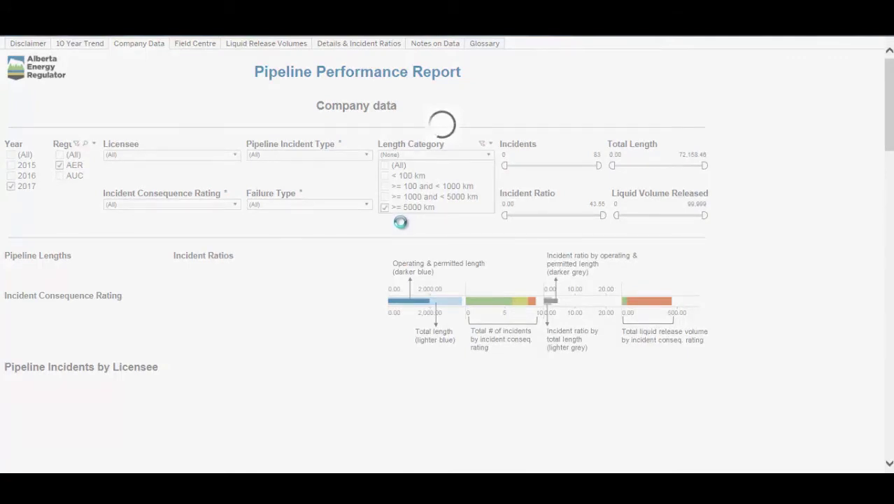
- Inspect Canadian Natural Resources' pipeline length and sort the licensees by total length, longest first
{"action": "scroll", "coordinate": [260, 305], "scroll_direction": "down", "scroll_amount": 4}
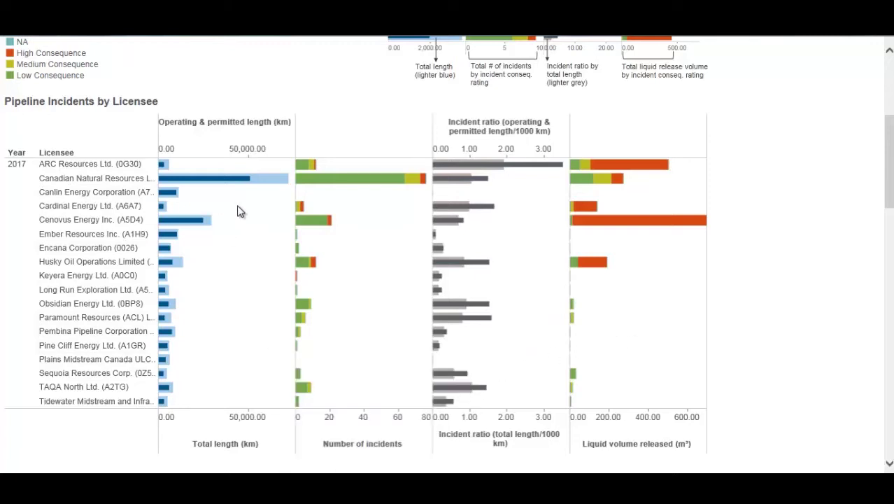
{"action": "mouse_move", "coordinate": [232, 186]}
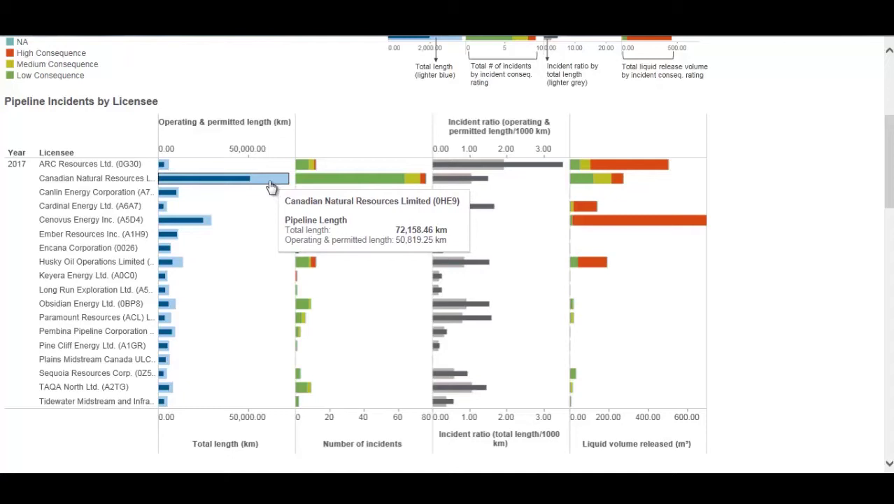
{"action": "left_click", "coordinate": [266, 444]}
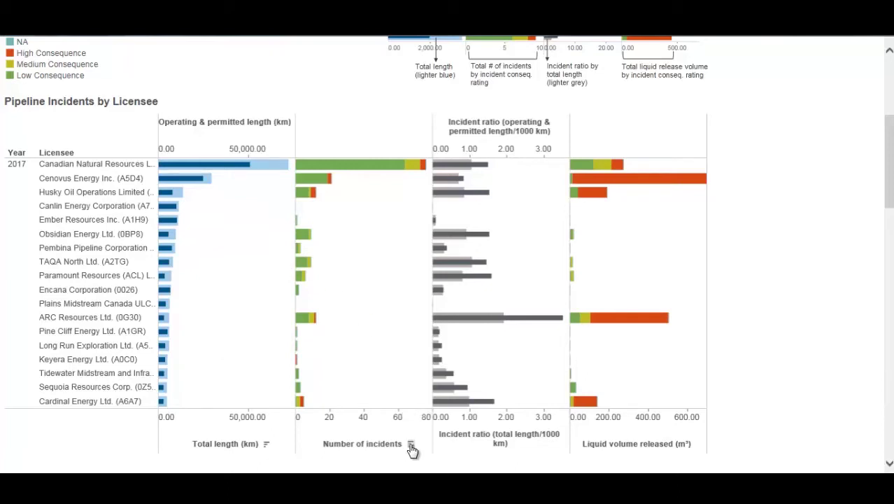
- Sort the licensees by number of incidents and by liquid volume released, both descending, inspecting the leading licensees' details
{"action": "left_click", "coordinate": [411, 445]}
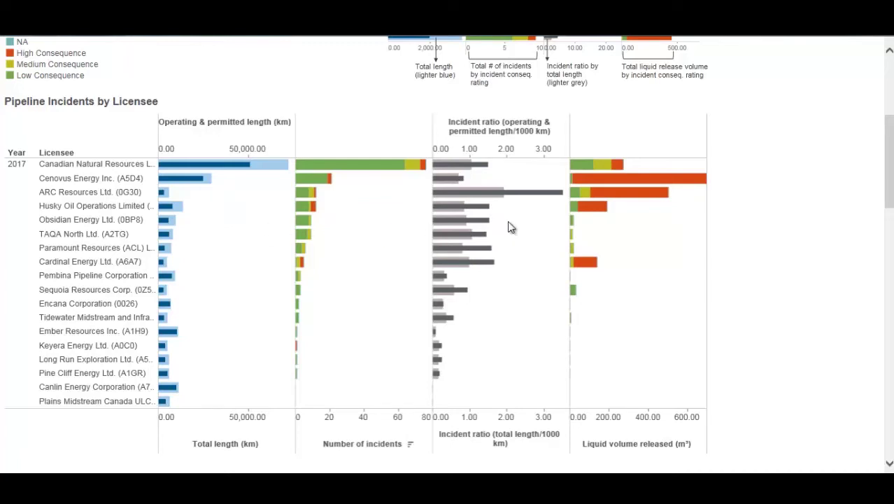
{"action": "mouse_move", "coordinate": [481, 170]}
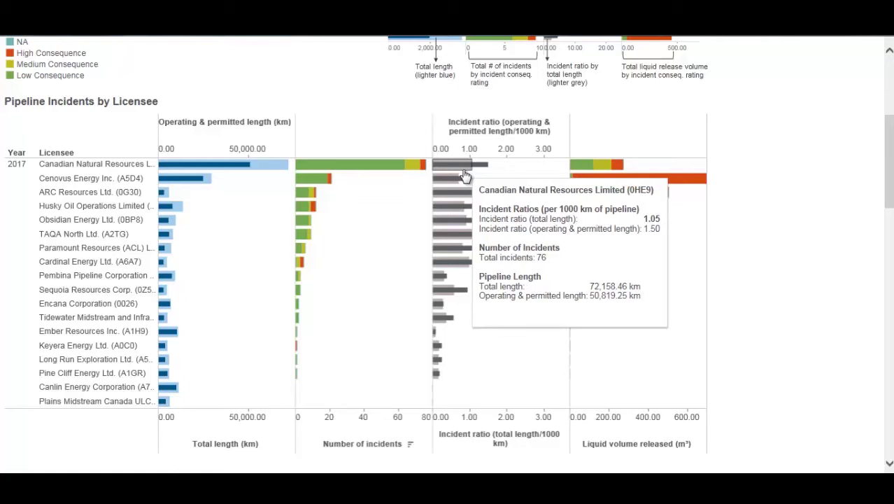
{"action": "left_click", "coordinate": [700, 444]}
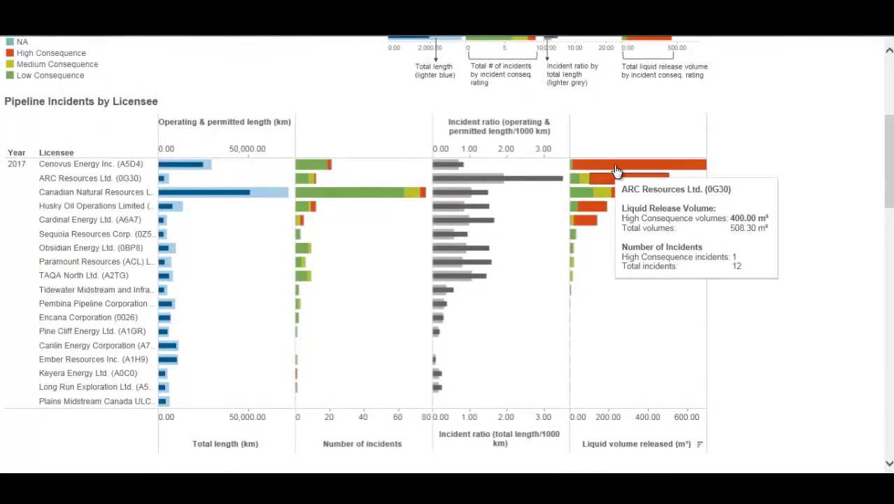
{"action": "mouse_move", "coordinate": [649, 168]}
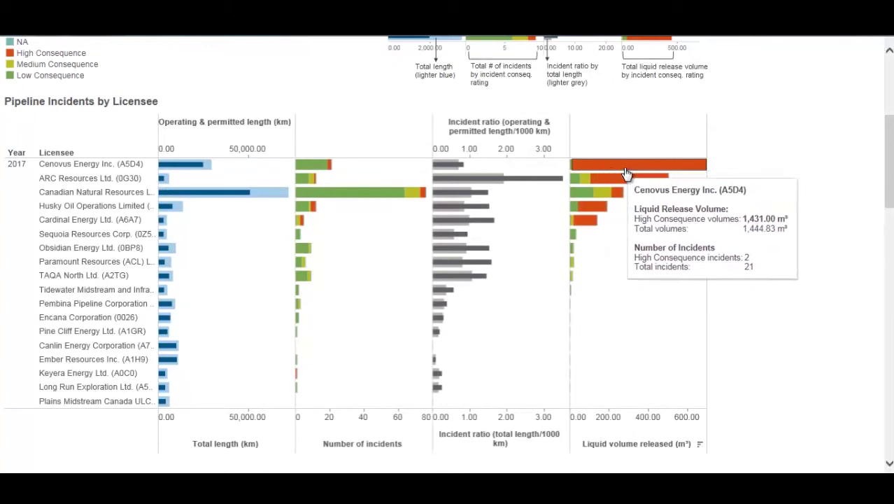
- Inspect ARC Resources' high and low consequence liquid release volumes in the licensee chart
{"action": "mouse_move", "coordinate": [630, 184]}
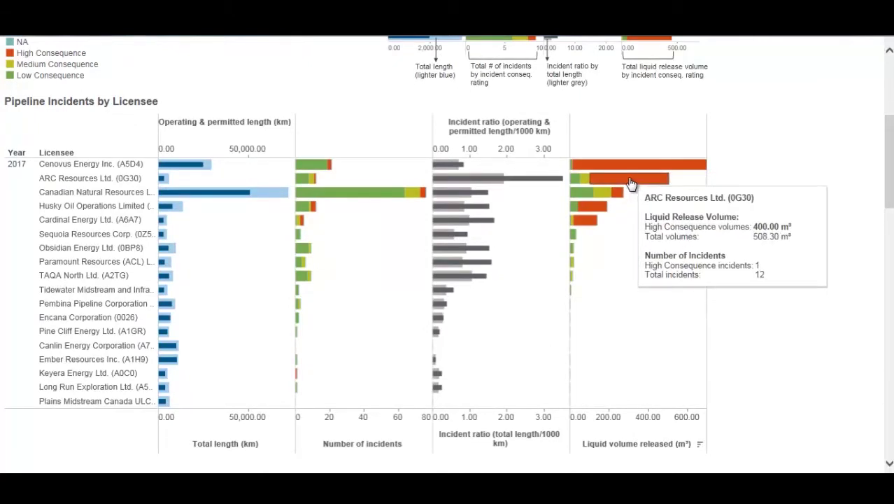
{"action": "mouse_move", "coordinate": [584, 183]}
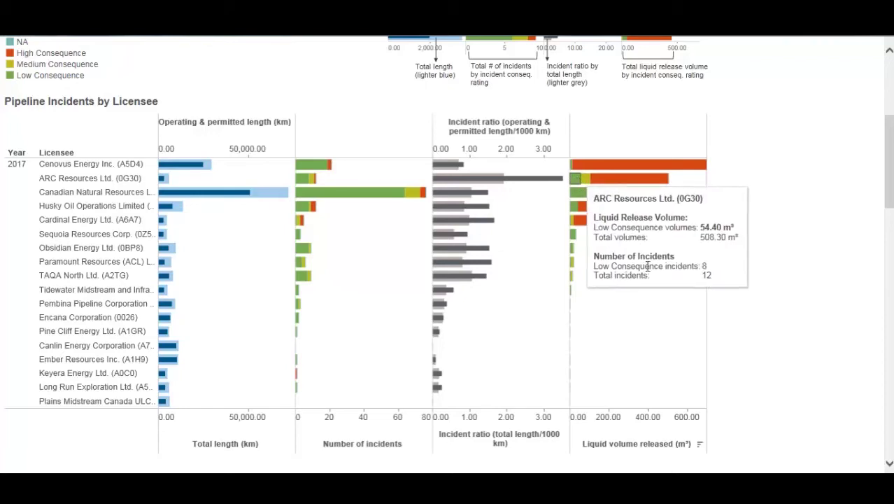
- Set the minimum of the total length range filter to 10000 km
{"action": "scroll", "coordinate": [625, 324], "scroll_direction": "up", "scroll_amount": 4}
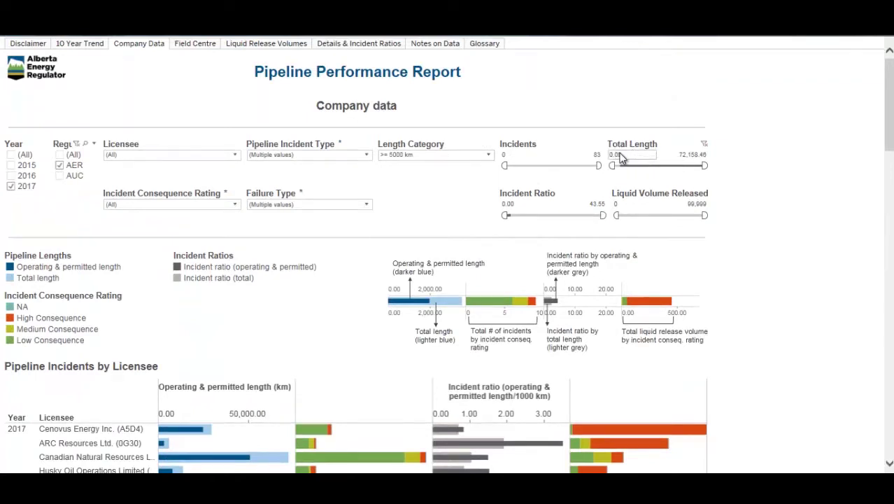
{"action": "left_click", "coordinate": [616, 156]}
{"action": "key", "text": "Return"}
{"action": "left_click", "coordinate": [644, 157]}
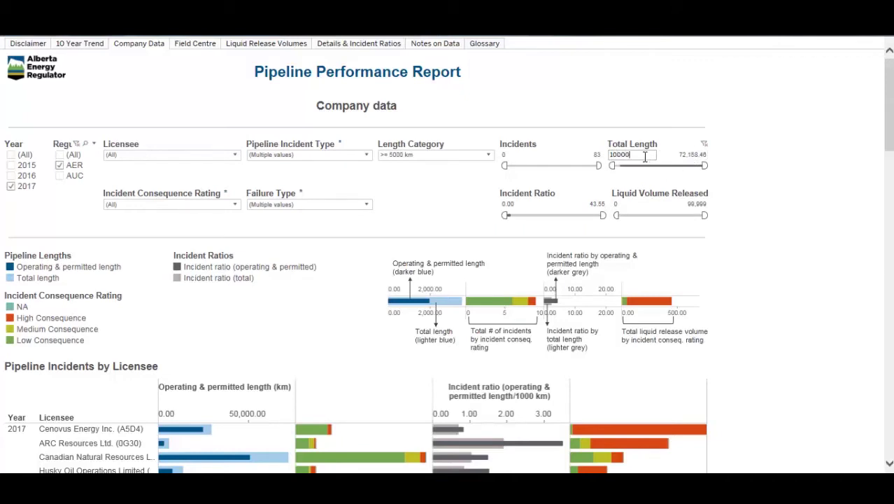
{"action": "left_click", "coordinate": [632, 204]}
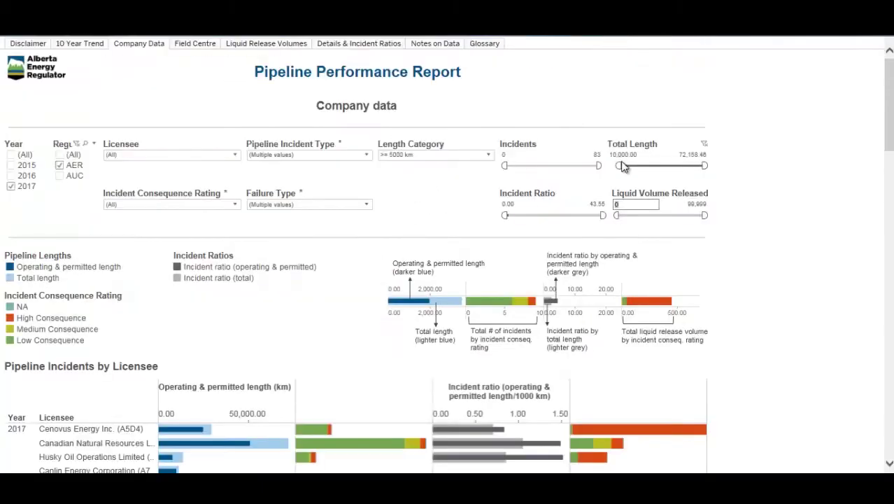
- Change the length category to >= 1000 and < 5000 km and reset the minimum total length to 0
{"action": "left_click", "coordinate": [490, 156]}
{"action": "left_click", "coordinate": [385, 197]}
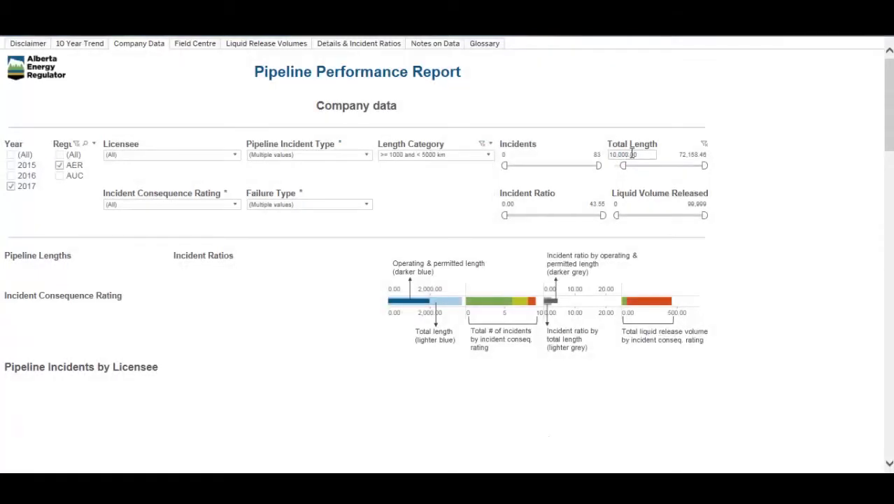
{"action": "left_click", "coordinate": [637, 156]}
{"action": "type", "text": "0"}
{"action": "key", "text": "Return"}
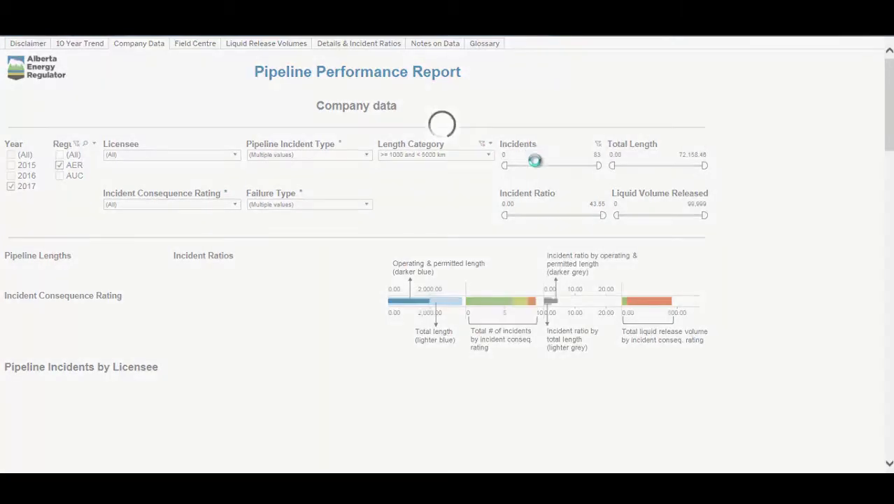
- Examine the mid-size licensees' pipeline lengths, incidents, ratios and release volumes, including those without any incidents
{"action": "scroll", "coordinate": [455, 209], "scroll_direction": "down", "scroll_amount": 1}
{"action": "scroll", "coordinate": [731, 316], "scroll_direction": "down", "scroll_amount": 3}
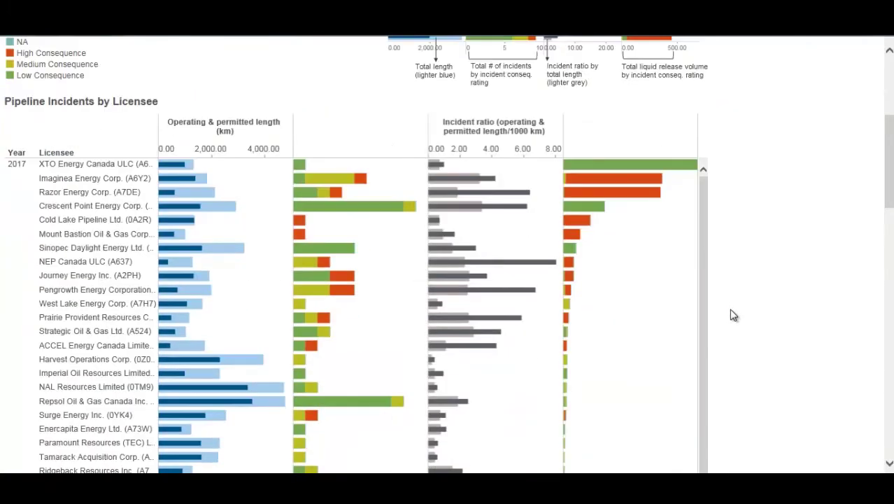
{"action": "scroll", "coordinate": [710, 254], "scroll_direction": "down", "scroll_amount": 2}
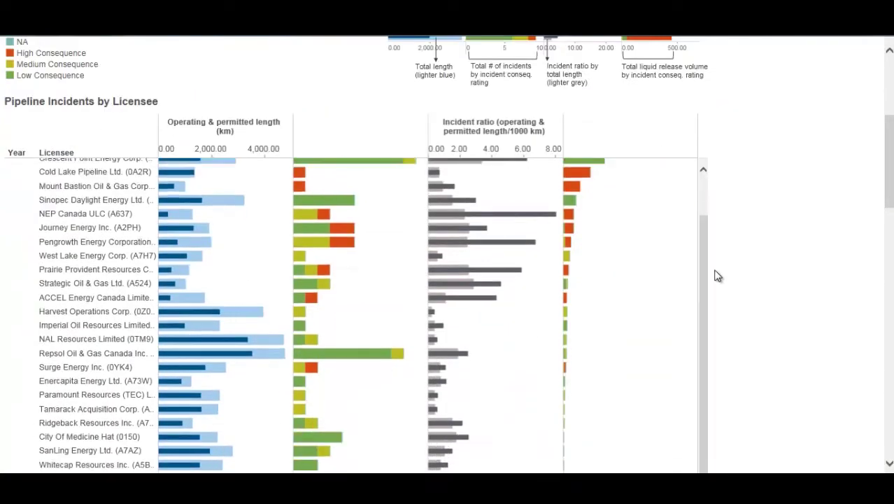
{"action": "scroll", "coordinate": [707, 248], "scroll_direction": "up", "scroll_amount": 2}
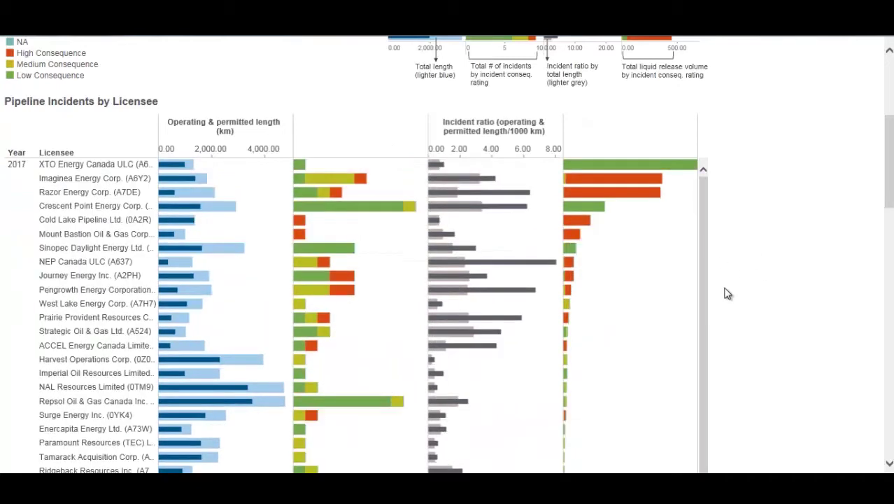
{"action": "scroll", "coordinate": [727, 293], "scroll_direction": "down", "scroll_amount": 3}
{"action": "scroll", "coordinate": [419, 371], "scroll_direction": "down", "scroll_amount": 2}
{"action": "scroll", "coordinate": [370, 363], "scroll_direction": "down", "scroll_amount": 1}
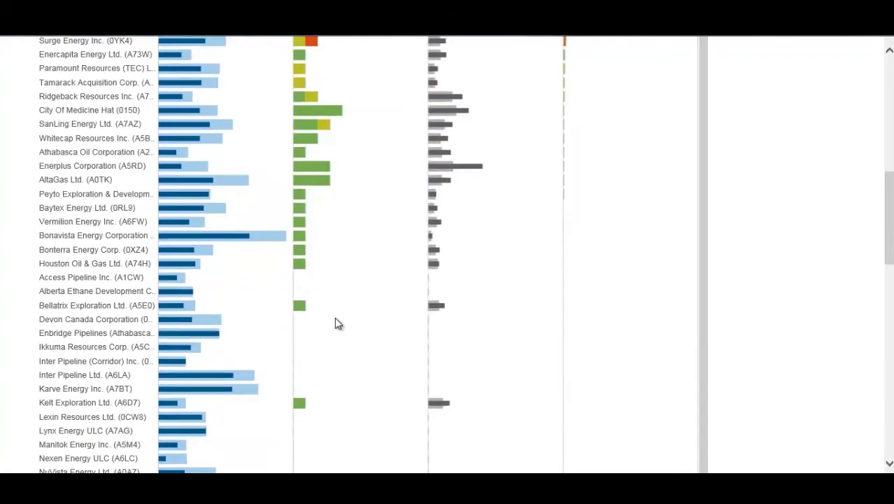
- Review the incident consequence rating filter options and the remaining filters above the licensee table
{"action": "scroll", "coordinate": [356, 327], "scroll_direction": "up", "scroll_amount": 5}
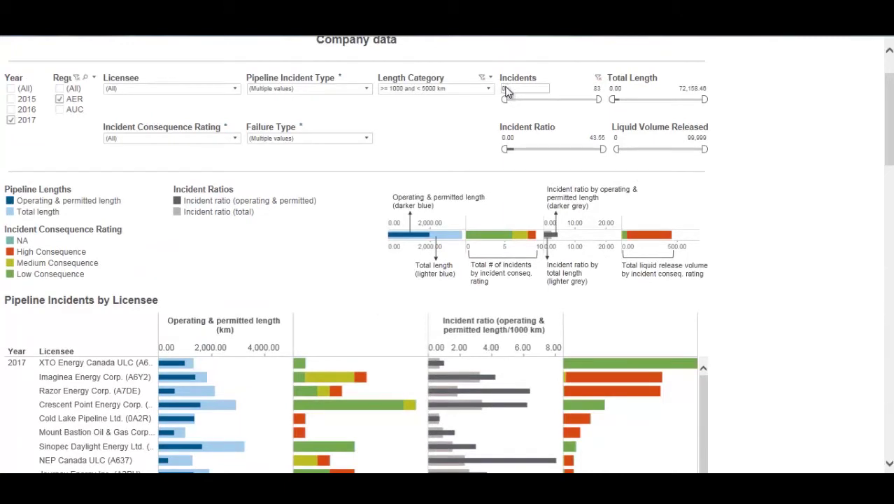
{"action": "left_click", "coordinate": [235, 138]}
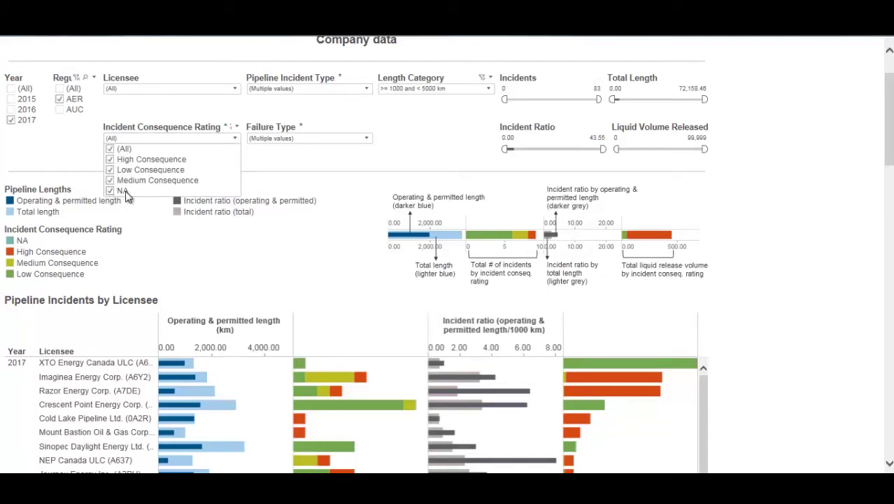
{"action": "left_click", "coordinate": [277, 158]}
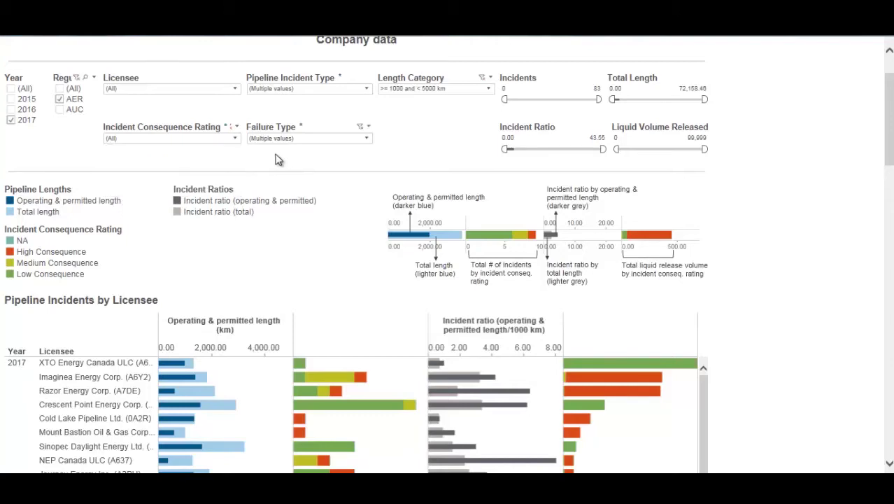
{"action": "scroll", "coordinate": [295, 243], "scroll_direction": "down", "scroll_amount": 2}
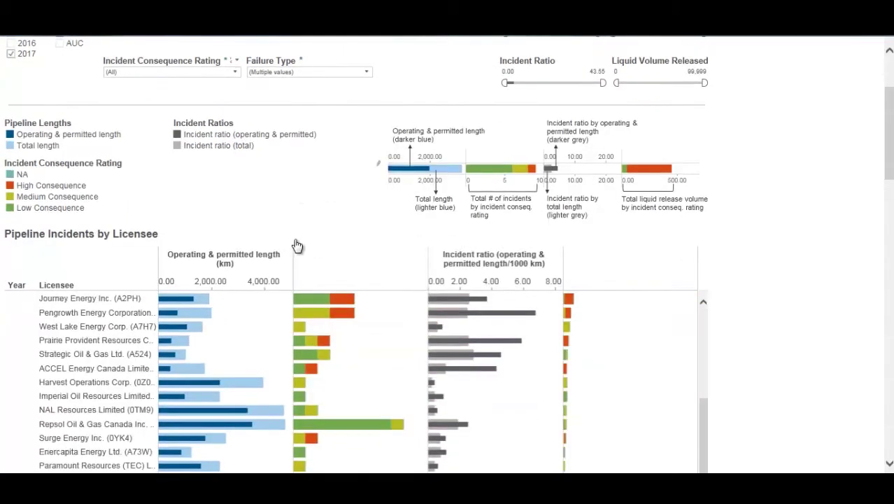
{"action": "scroll", "coordinate": [259, 211], "scroll_direction": "up", "scroll_amount": 4}
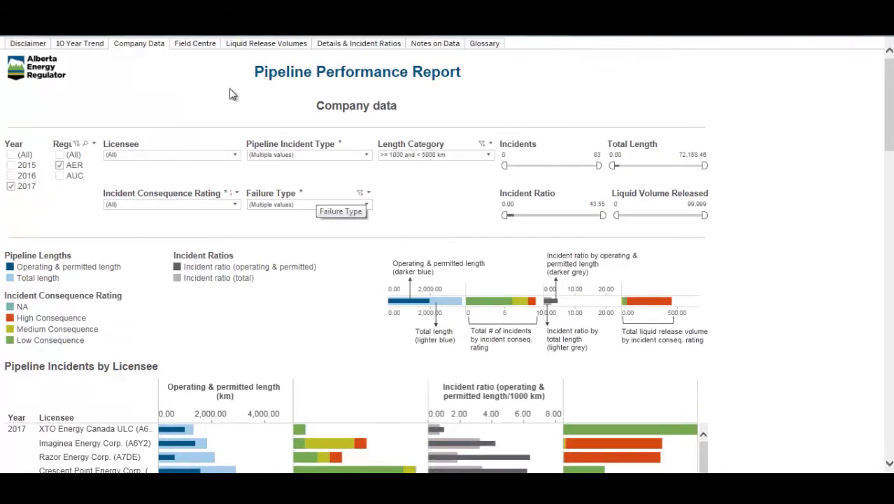
- Open the Field Centre report and review its field centre selector, filters and table by licensee and field centre
{"action": "left_click", "coordinate": [194, 44]}
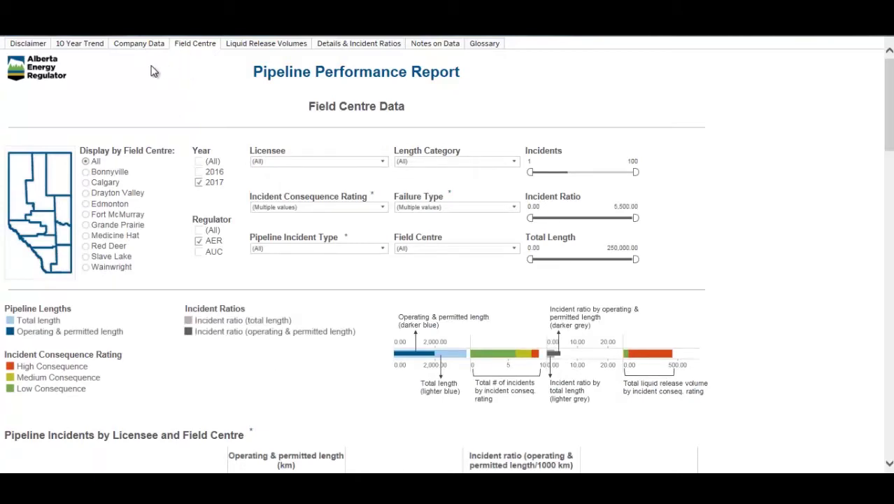
{"action": "scroll", "coordinate": [158, 293], "scroll_direction": "down", "scroll_amount": 3}
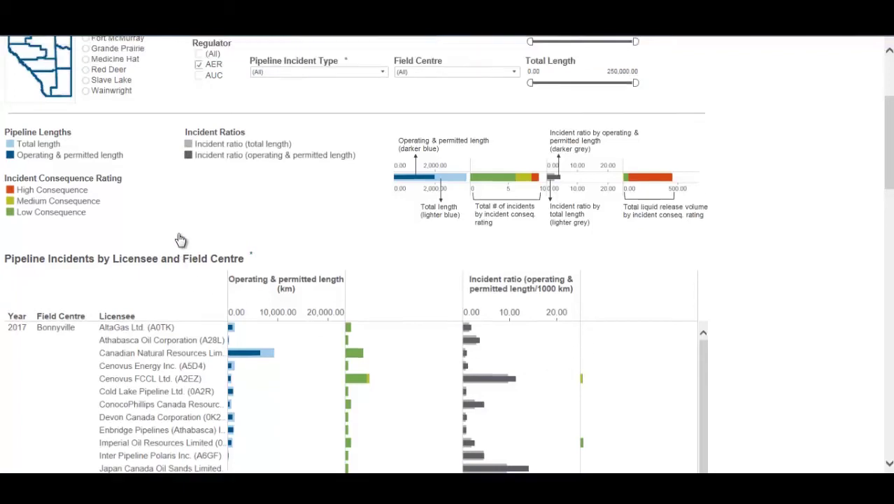
{"action": "scroll", "coordinate": [180, 240], "scroll_direction": "up", "scroll_amount": 3}
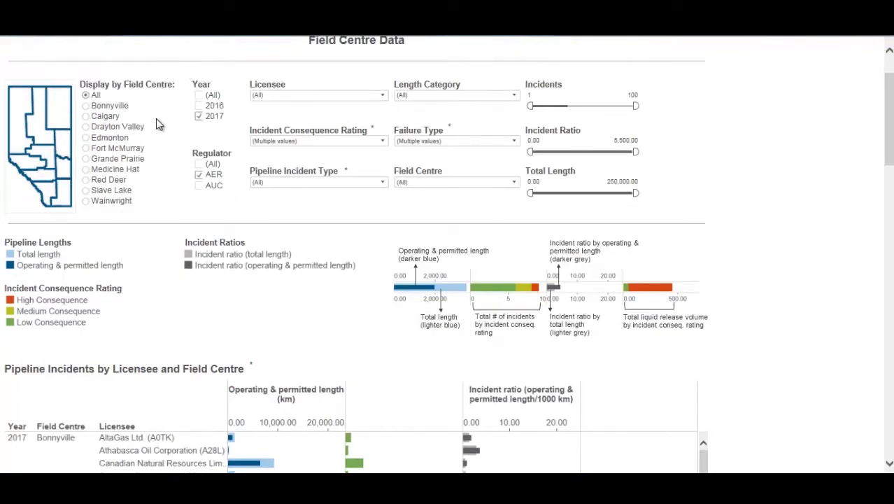
{"action": "scroll", "coordinate": [157, 124], "scroll_direction": "up", "scroll_amount": 1}
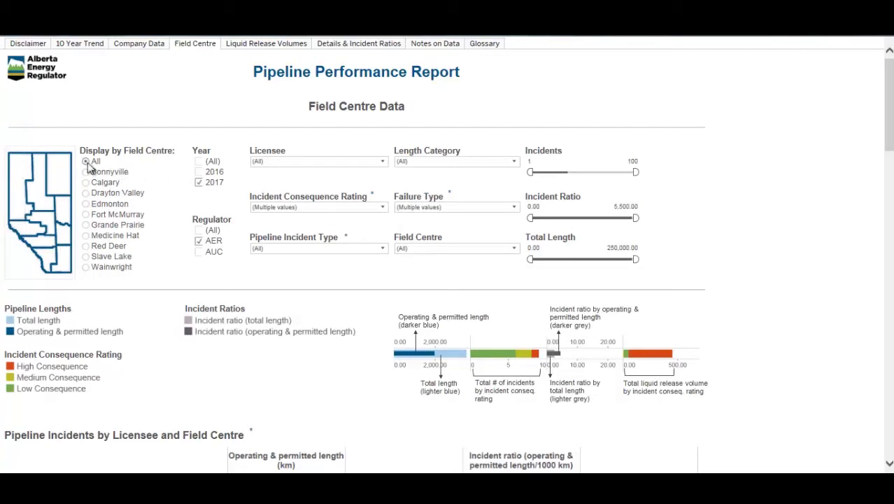
{"action": "scroll", "coordinate": [159, 226], "scroll_direction": "down", "scroll_amount": 3}
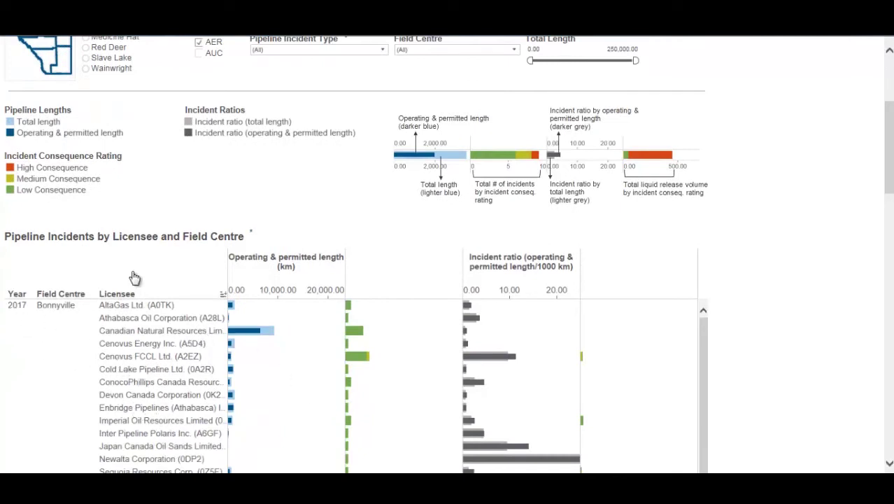
- Collapse the table to field centre totals, sort by number of incidents descending, and inspect Medicine Hat's incidents
{"action": "left_click", "coordinate": [67, 296]}
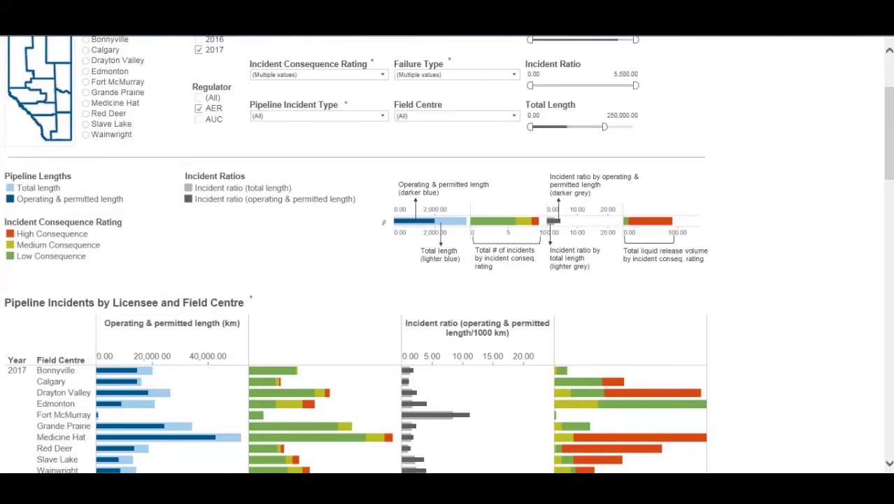
{"action": "scroll", "coordinate": [887, 133], "scroll_direction": "down", "scroll_amount": 1}
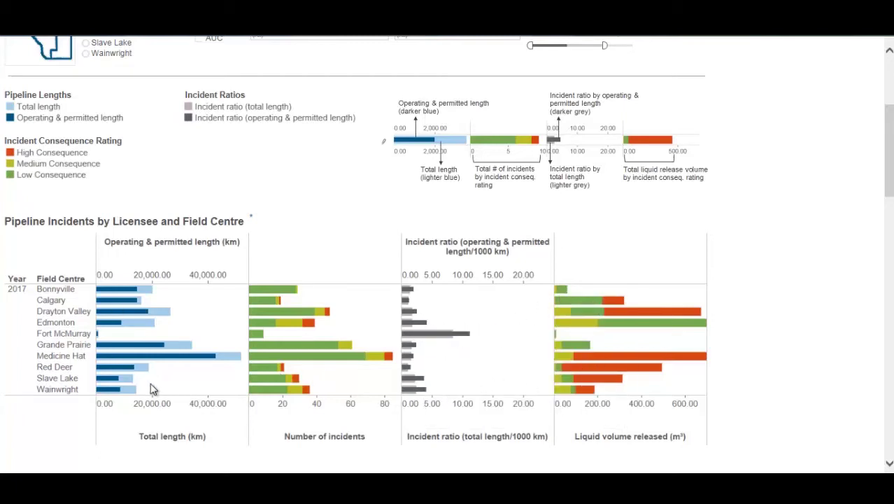
{"action": "left_click", "coordinate": [371, 436]}
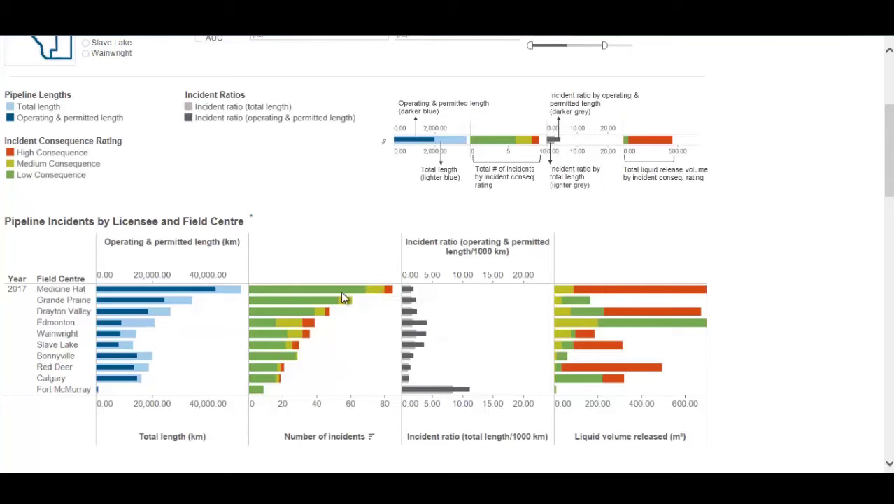
{"action": "mouse_move", "coordinate": [391, 295]}
{"action": "mouse_move", "coordinate": [303, 293]}
- Limit the display to the Bonnyville field centre and view its totals
{"action": "scroll", "coordinate": [301, 266], "scroll_direction": "up", "scroll_amount": 3}
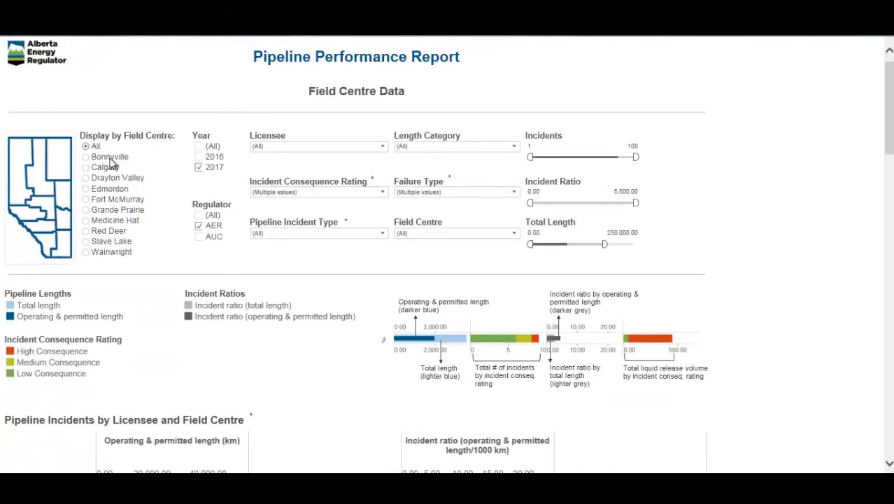
{"action": "left_click", "coordinate": [86, 157]}
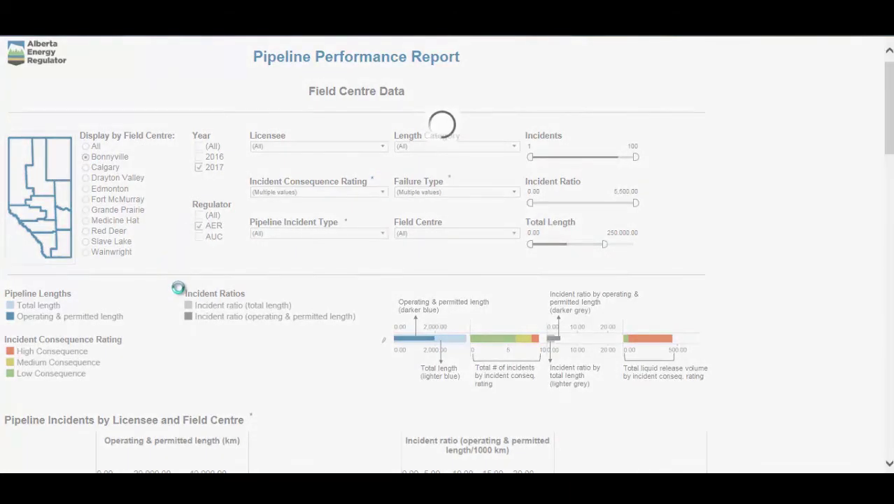
{"action": "scroll", "coordinate": [177, 287], "scroll_direction": "down", "scroll_amount": 3}
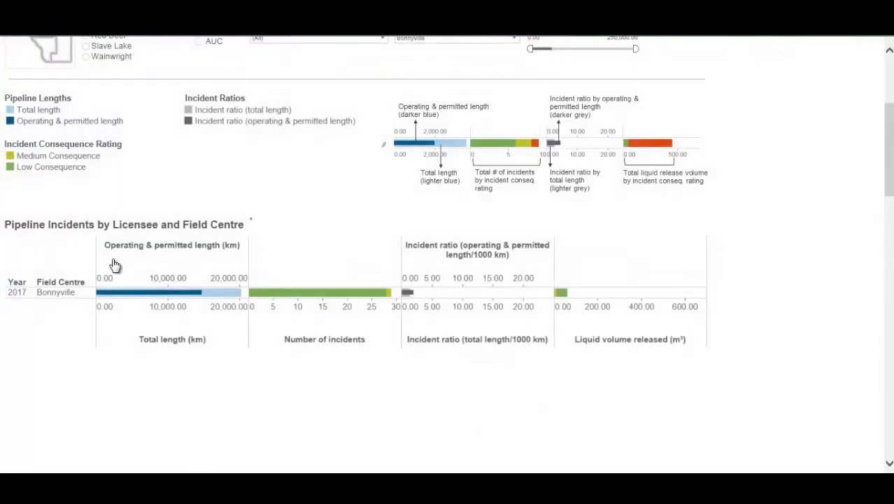
- Expand Bonnyville into its individual licensees and sort them by number of incidents, descending
{"action": "left_click", "coordinate": [66, 283]}
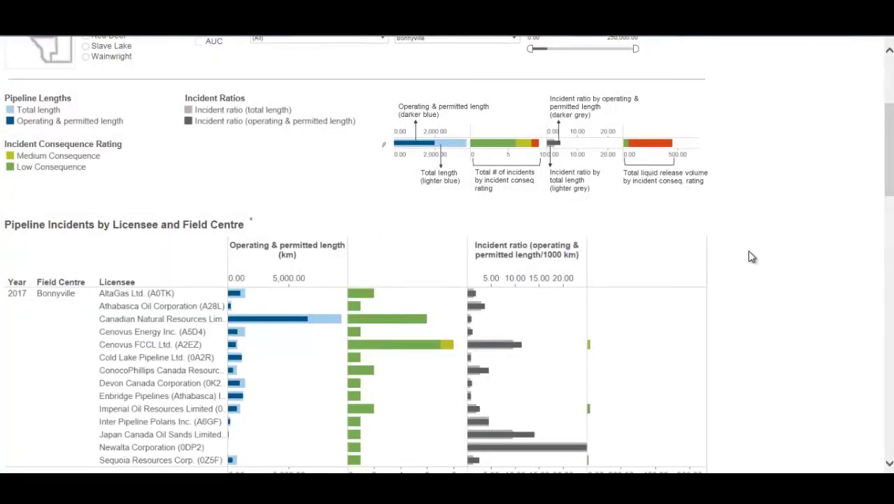
{"action": "scroll", "coordinate": [748, 254], "scroll_direction": "down", "scroll_amount": 2}
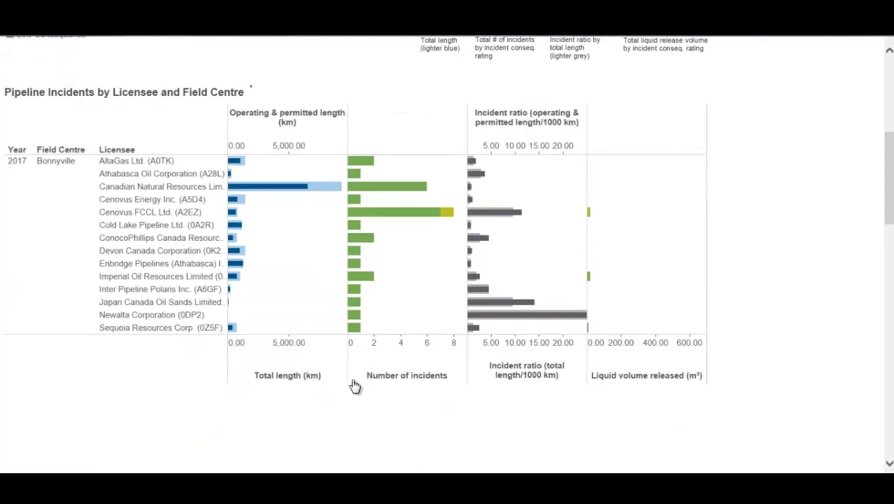
{"action": "left_click", "coordinate": [453, 376]}
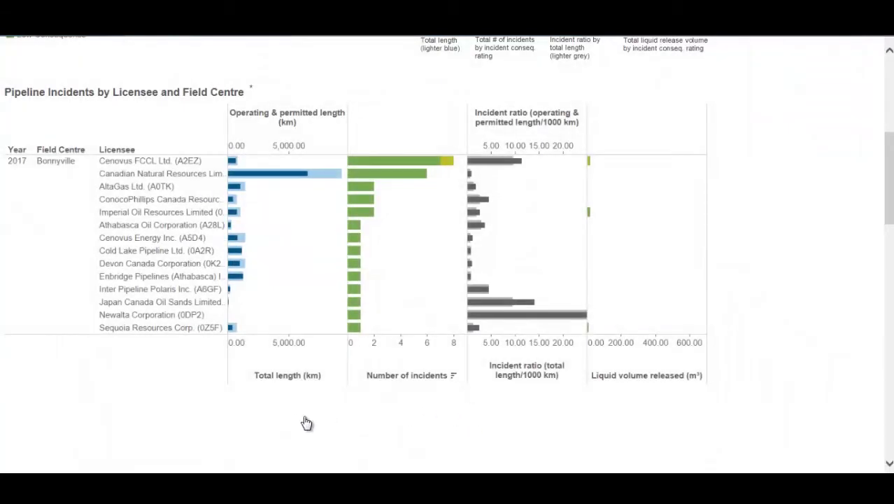
- Add 2016 to the year filter and compare Bonnyville's licensees between 2016 and 2017
{"action": "scroll", "coordinate": [306, 423], "scroll_direction": "up", "scroll_amount": 5}
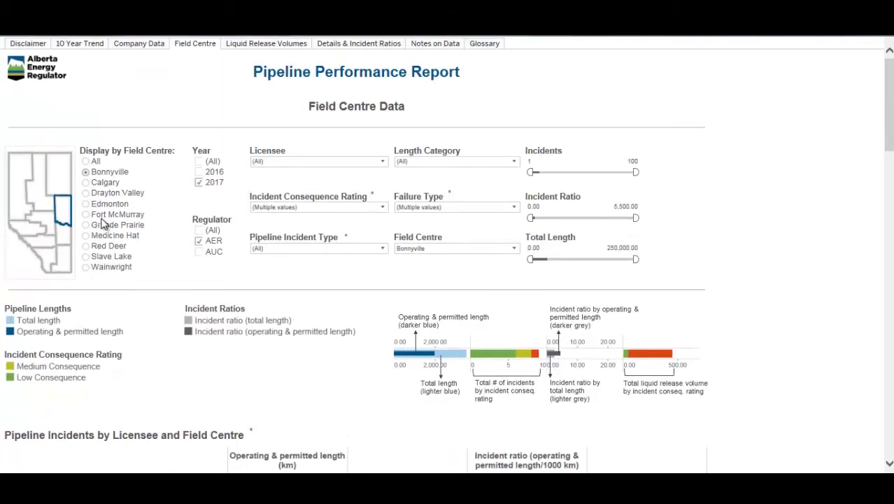
{"action": "left_click", "coordinate": [199, 172]}
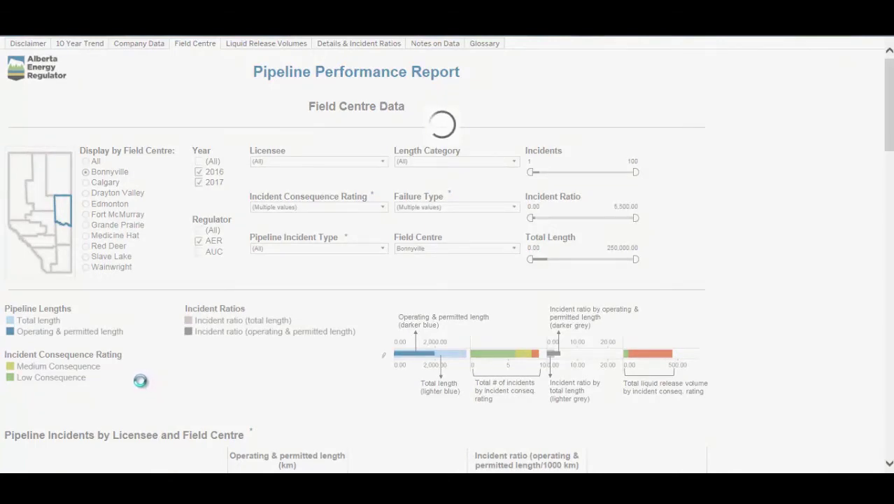
{"action": "left_click_drag", "start_coordinate": [889, 86], "coordinate": [890, 169]}
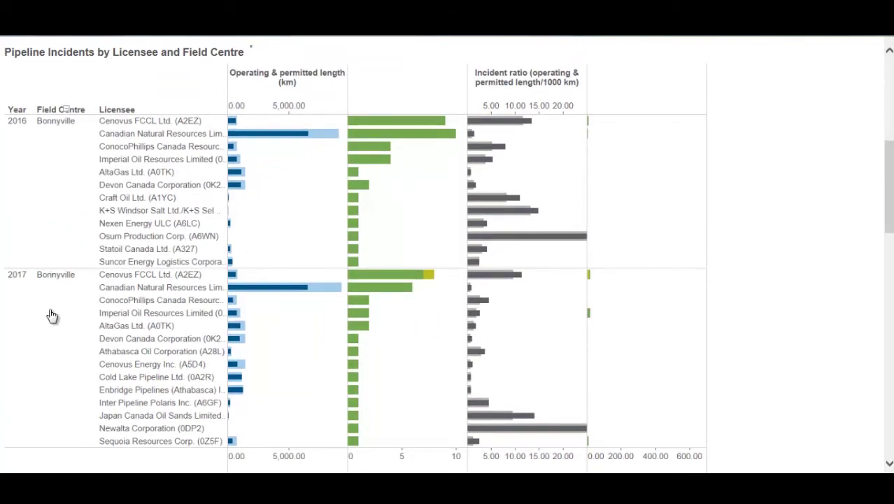
{"action": "scroll", "coordinate": [42, 173], "scroll_direction": "down", "scroll_amount": 1}
{"action": "scroll", "coordinate": [65, 248], "scroll_direction": "up", "scroll_amount": 3}
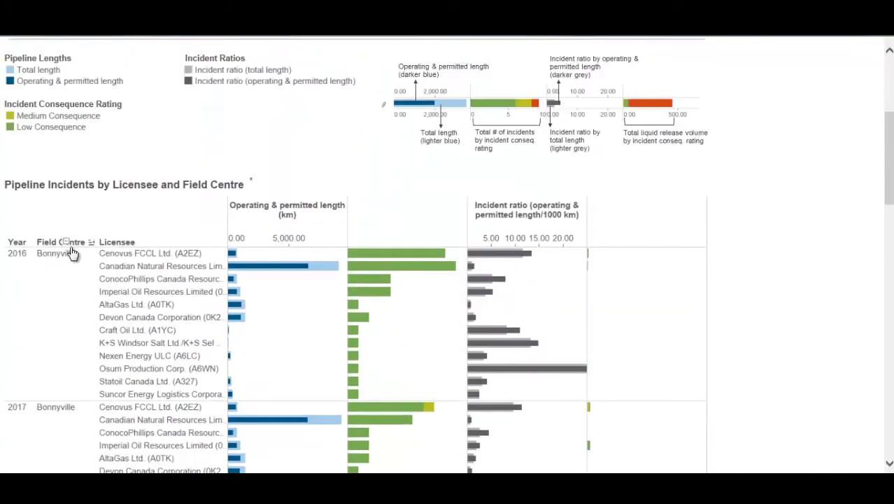
{"action": "scroll", "coordinate": [72, 253], "scroll_direction": "up", "scroll_amount": 3}
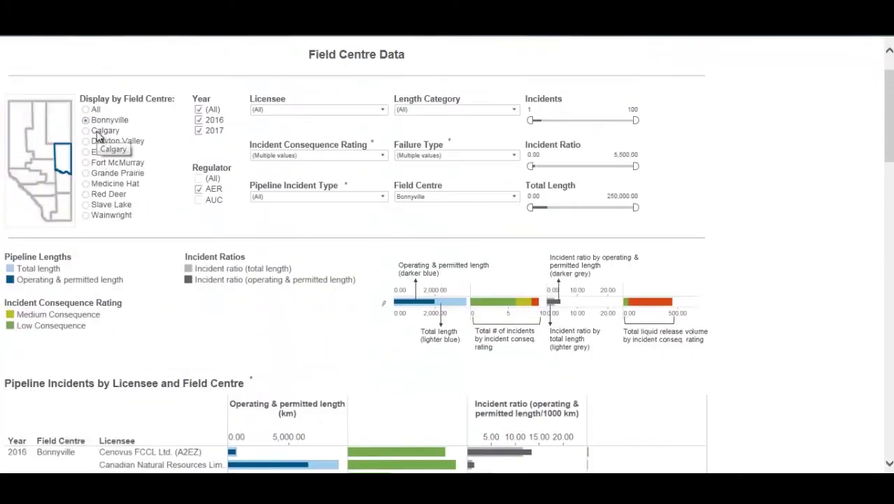
- Switch to the Liquid Release Volumes page and skim its filters and charts
{"action": "scroll", "coordinate": [215, 289], "scroll_direction": "up", "scroll_amount": 1}
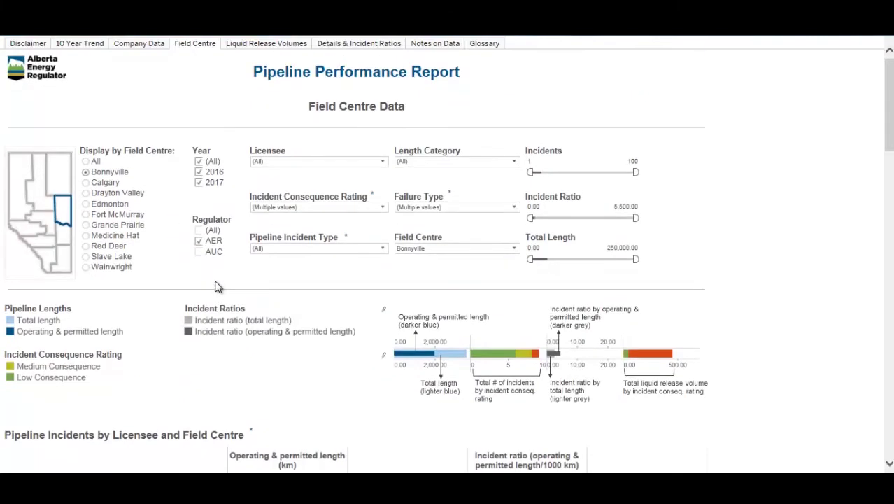
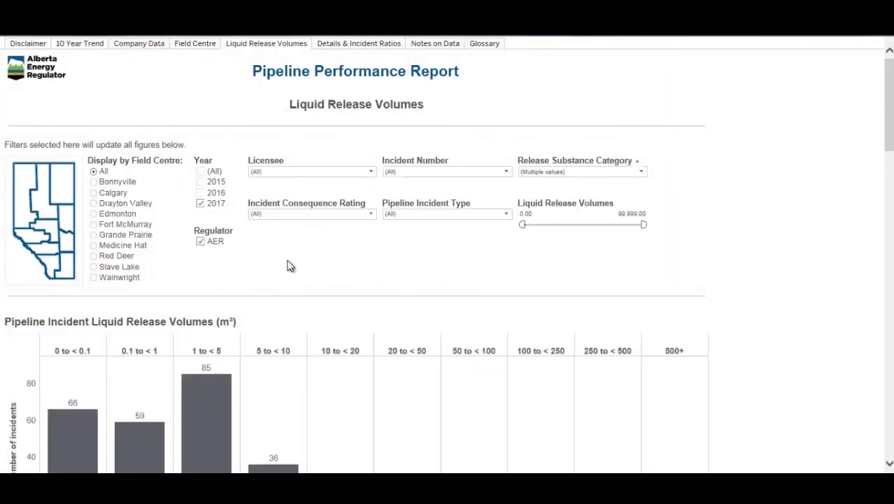
{"action": "scroll", "coordinate": [291, 266], "scroll_direction": "down", "scroll_amount": 6}
{"action": "scroll", "coordinate": [291, 265], "scroll_direction": "down", "scroll_amount": 5}
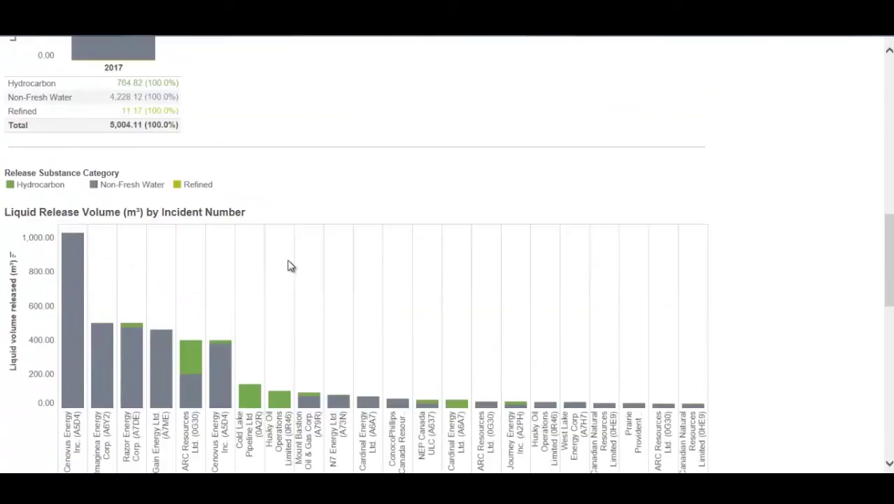
{"action": "scroll", "coordinate": [292, 266], "scroll_direction": "up", "scroll_amount": 4}
{"action": "scroll", "coordinate": [292, 266], "scroll_direction": "up", "scroll_amount": 7}
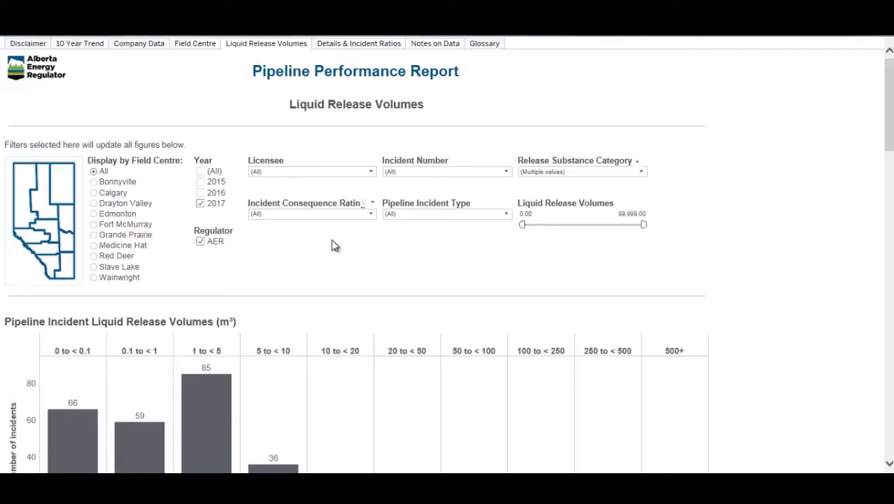
- Inspect the 2017 incident counts by release volume range and the total liquid release volume by substance category
{"action": "scroll", "coordinate": [343, 250], "scroll_direction": "down", "scroll_amount": 2}
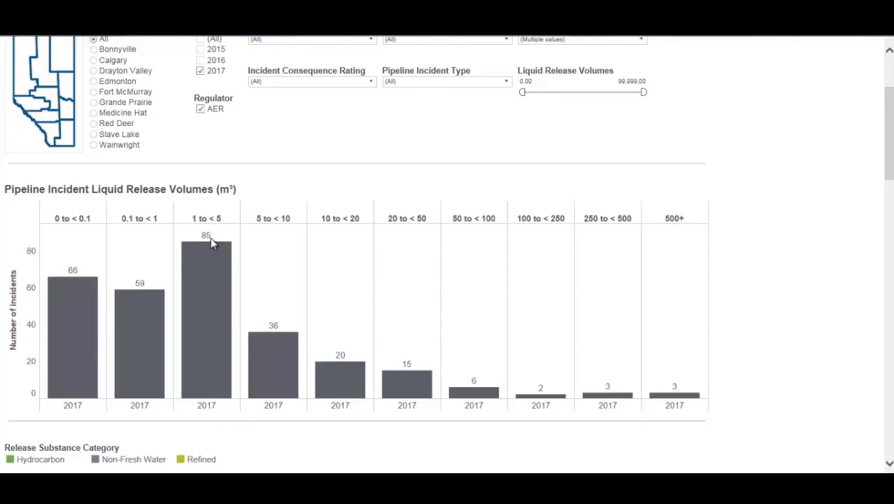
{"action": "mouse_move", "coordinate": [207, 256]}
{"action": "scroll", "coordinate": [238, 212], "scroll_direction": "down", "scroll_amount": 2}
{"action": "scroll", "coordinate": [238, 212], "scroll_direction": "down", "scroll_amount": 2}
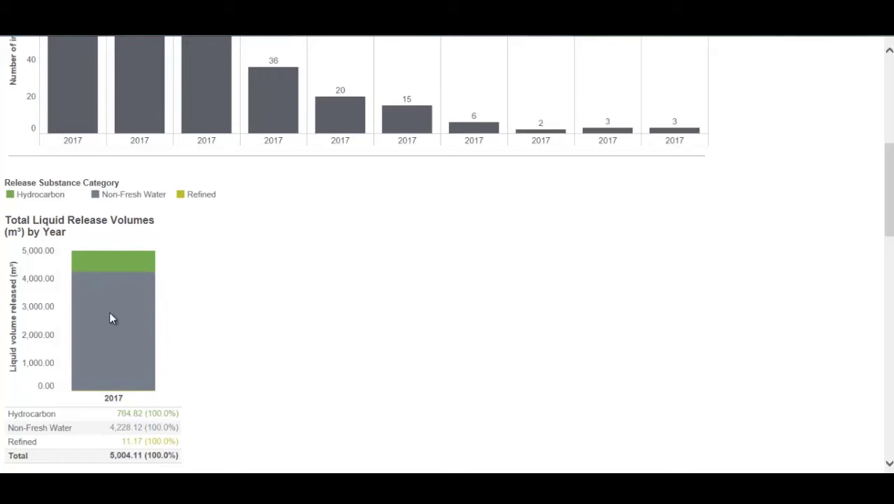
{"action": "mouse_move", "coordinate": [110, 312]}
{"action": "mouse_move", "coordinate": [121, 259]}
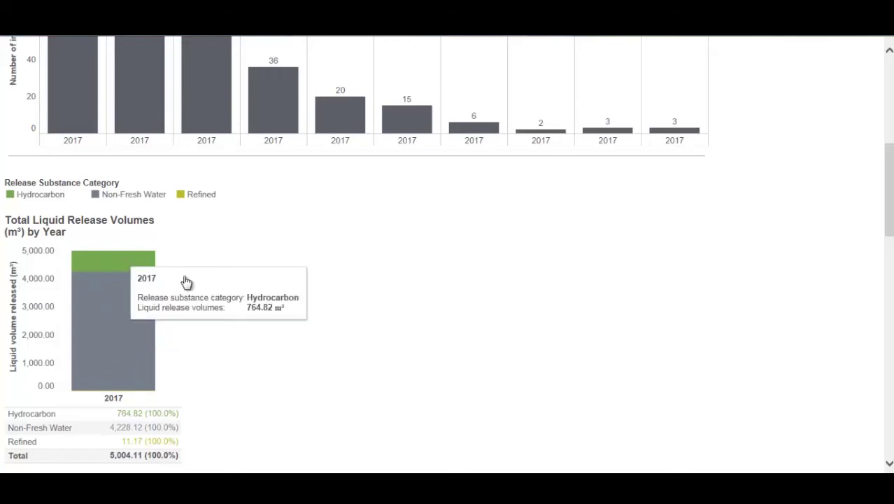
- Examine the 2017 liquid release volumes by incident number, including the largest releases and their licensees
{"action": "scroll", "coordinate": [270, 279], "scroll_direction": "down", "scroll_amount": 2}
{"action": "scroll", "coordinate": [269, 279], "scroll_direction": "down", "scroll_amount": 4}
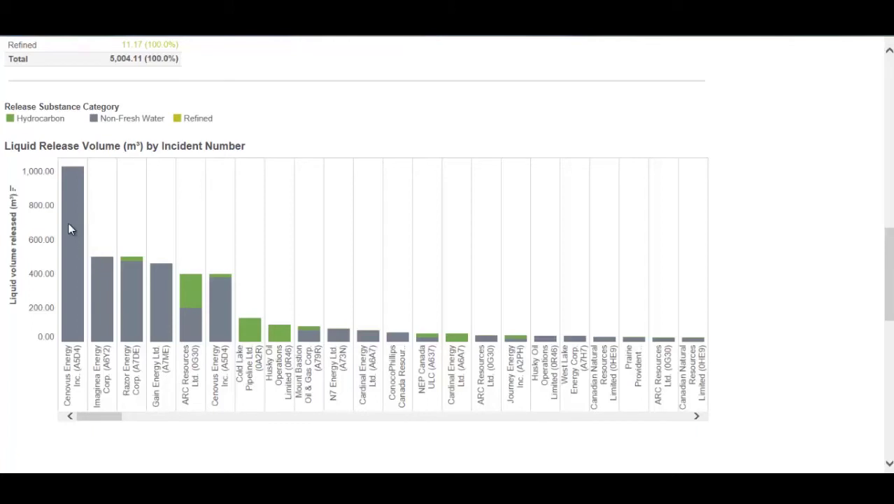
{"action": "mouse_move", "coordinate": [69, 225]}
{"action": "mouse_move", "coordinate": [137, 287]}
{"action": "mouse_move", "coordinate": [111, 417]}
{"action": "left_mouse_down"}
{"action": "mouse_move", "coordinate": [225, 419]}
{"action": "mouse_move", "coordinate": [80, 418]}
{"action": "left_mouse_up"}
- Include all years in the year filter and compare the 2015, 2016 and 2017 release volumes across the charts
{"action": "scroll", "coordinate": [189, 241], "scroll_direction": "up", "scroll_amount": 1}
{"action": "scroll", "coordinate": [192, 238], "scroll_direction": "up", "scroll_amount": 10}
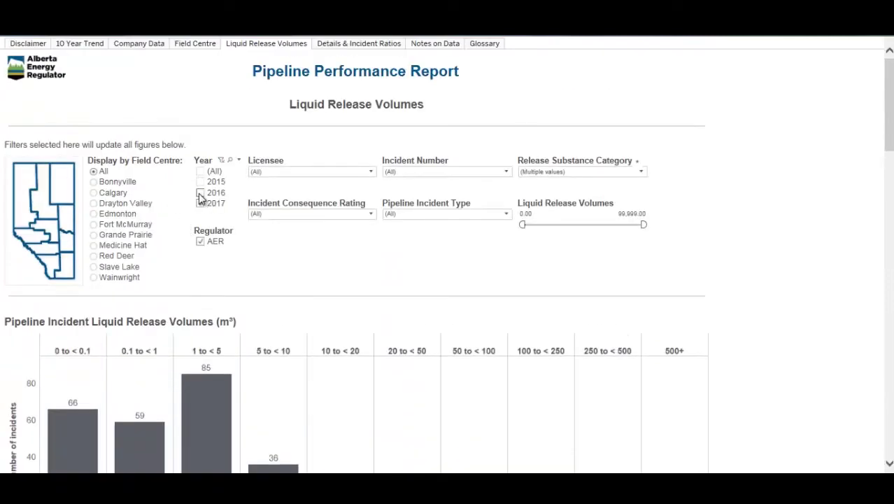
{"action": "left_click", "coordinate": [200, 170]}
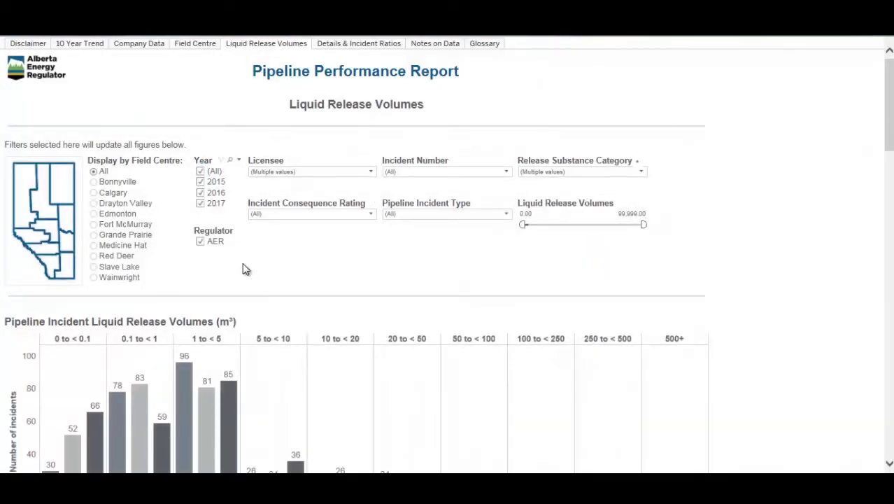
{"action": "scroll", "coordinate": [244, 259], "scroll_direction": "down", "scroll_amount": 2}
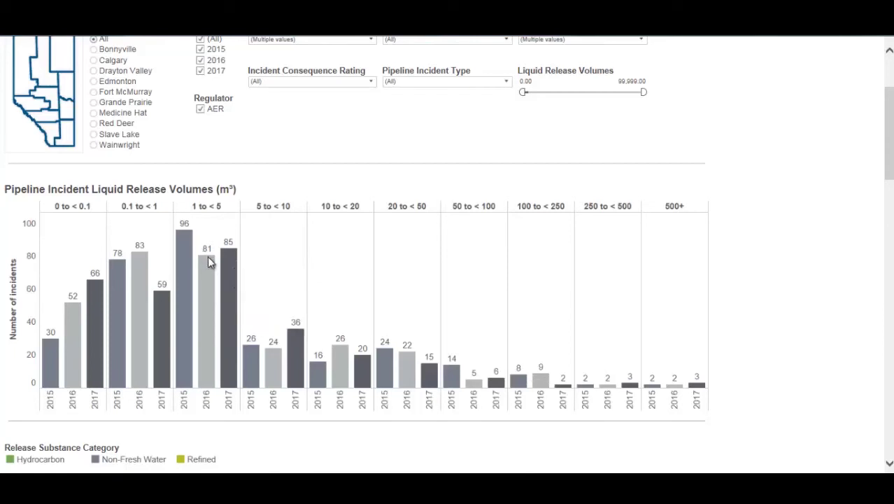
{"action": "scroll", "coordinate": [249, 302], "scroll_direction": "down", "scroll_amount": 3}
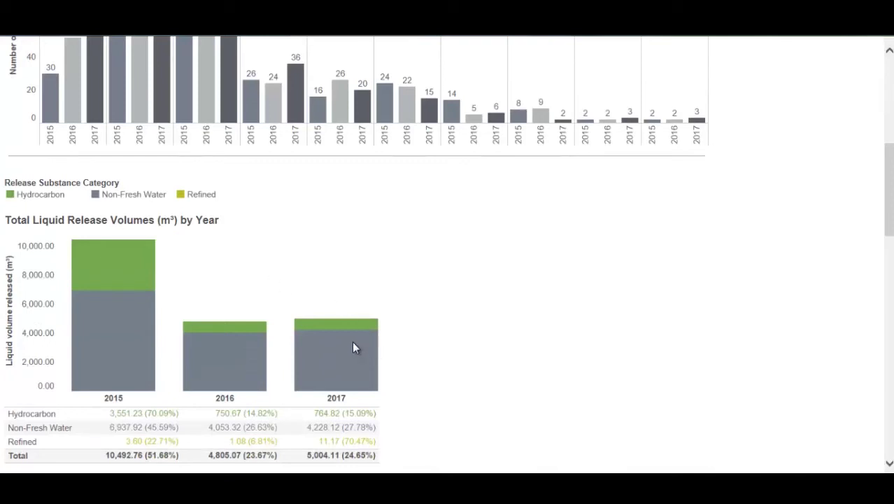
{"action": "mouse_move", "coordinate": [232, 364]}
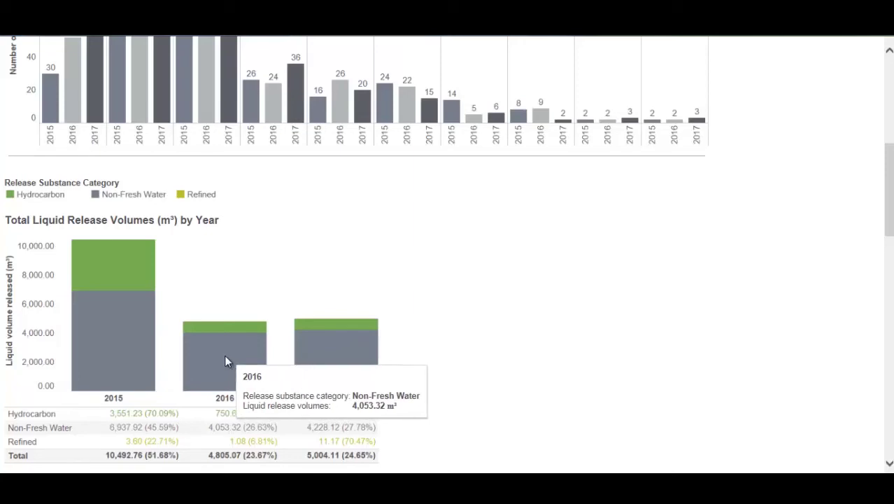
{"action": "mouse_move", "coordinate": [203, 338]}
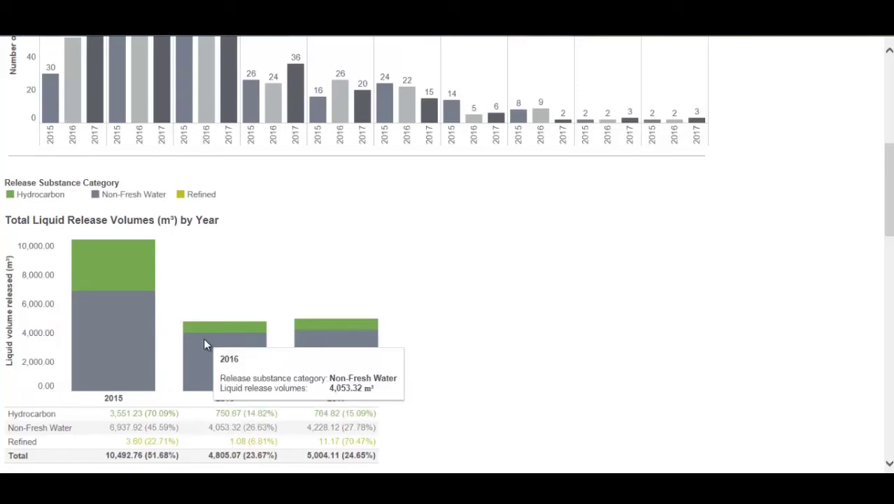
{"action": "scroll", "coordinate": [219, 338], "scroll_direction": "down", "scroll_amount": 5}
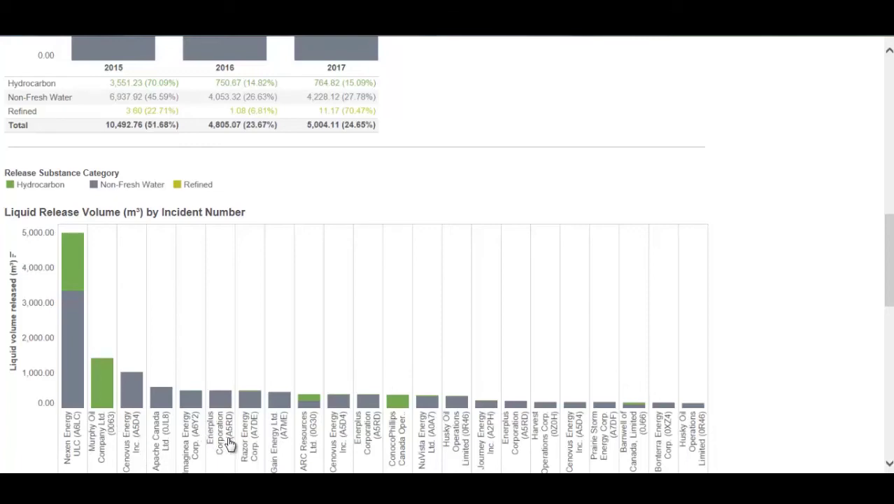
- Limit the release volume display to the Bonnyville field centre and review its charts for all three years
{"action": "scroll", "coordinate": [256, 378], "scroll_direction": "up", "scroll_amount": 10}
{"action": "scroll", "coordinate": [256, 378], "scroll_direction": "up", "scroll_amount": 1}
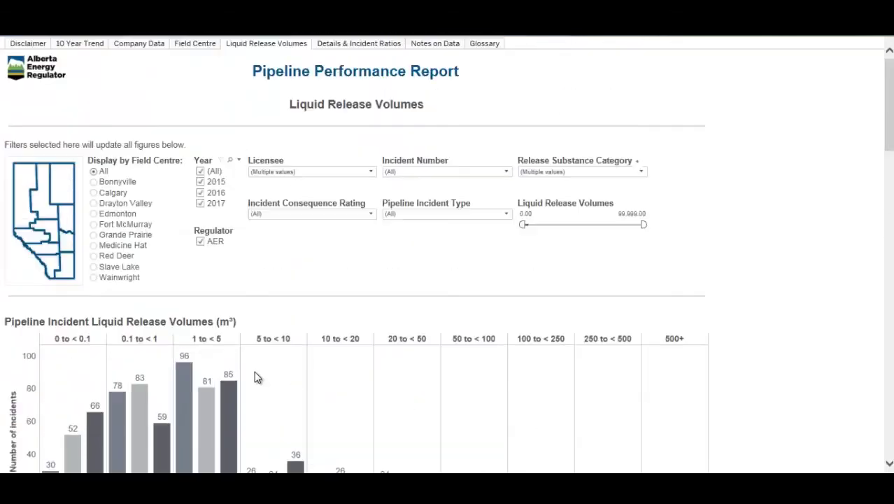
{"action": "left_click", "coordinate": [93, 181]}
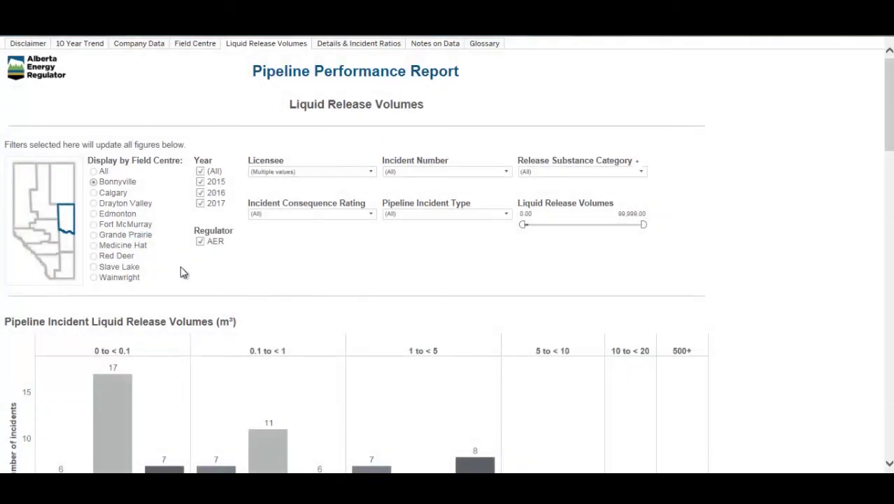
{"action": "scroll", "coordinate": [213, 264], "scroll_direction": "down", "scroll_amount": 2}
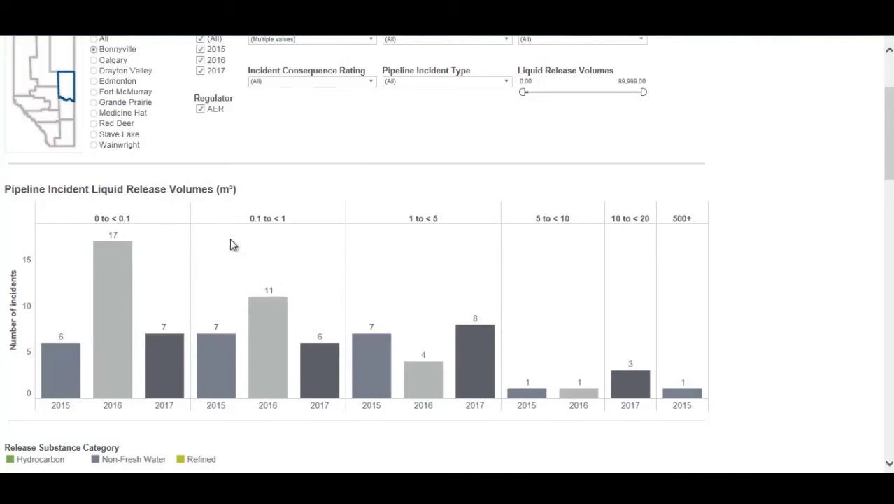
{"action": "scroll", "coordinate": [308, 280], "scroll_direction": "down", "scroll_amount": 2}
{"action": "scroll", "coordinate": [264, 289], "scroll_direction": "down", "scroll_amount": 2}
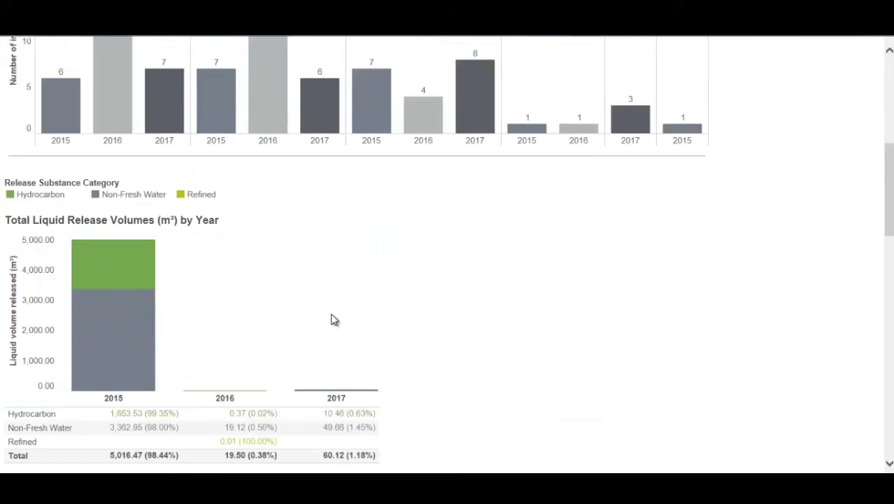
{"action": "scroll", "coordinate": [330, 305], "scroll_direction": "down", "scroll_amount": 6}
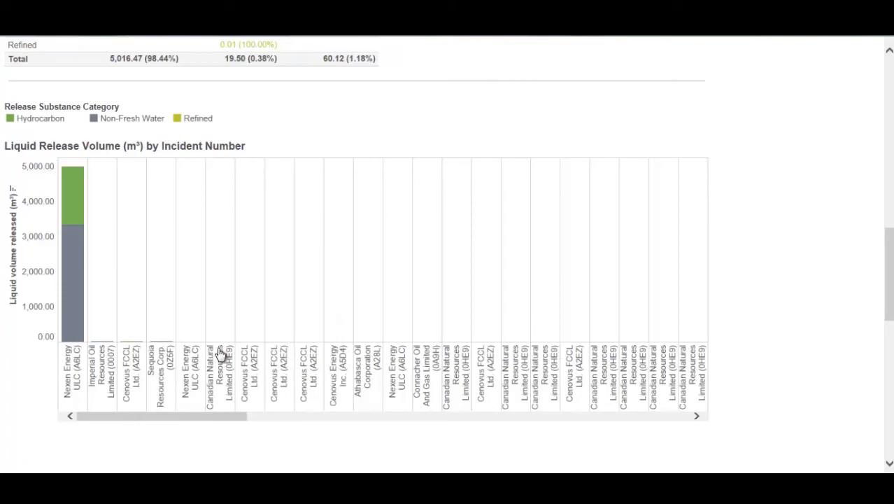
{"action": "scroll", "coordinate": [142, 355], "scroll_direction": "up", "scroll_amount": 12}
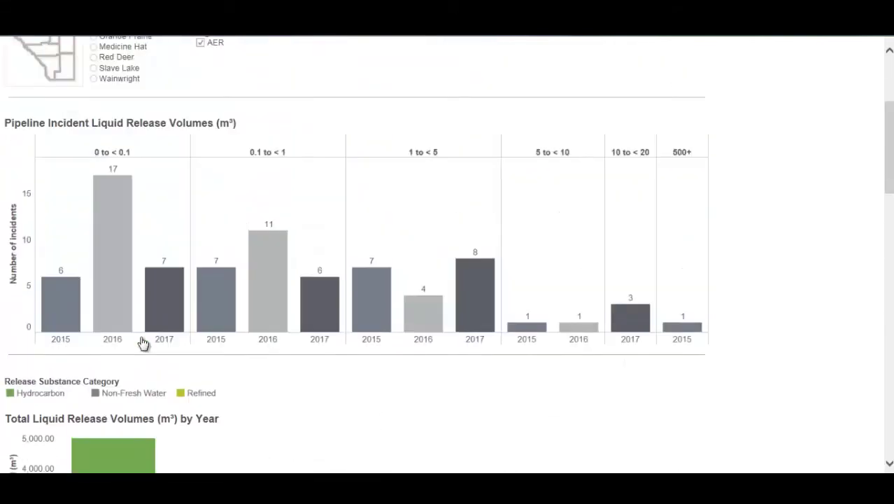
- Display all field centres again and look at the licensees available for filtering, leaving the selection as it is
{"action": "left_click", "coordinate": [93, 170]}
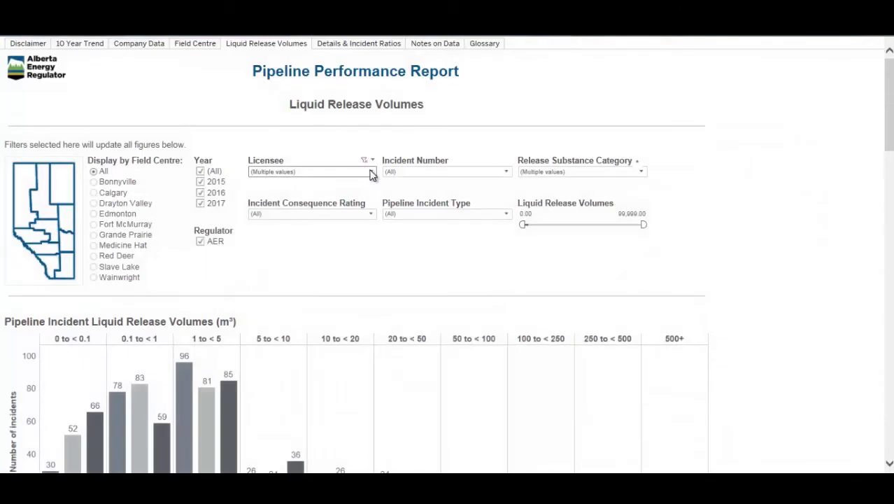
{"action": "left_click", "coordinate": [370, 172]}
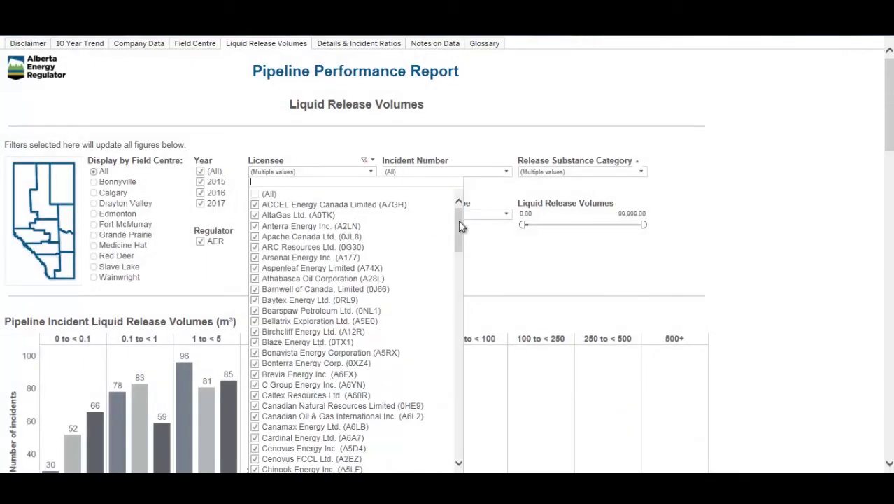
{"action": "mouse_move", "coordinate": [459, 221]}
{"action": "left_mouse_down"}
{"action": "mouse_move", "coordinate": [460, 277]}
{"action": "mouse_move", "coordinate": [458, 221]}
{"action": "left_mouse_up"}
{"action": "left_click", "coordinate": [521, 253]}
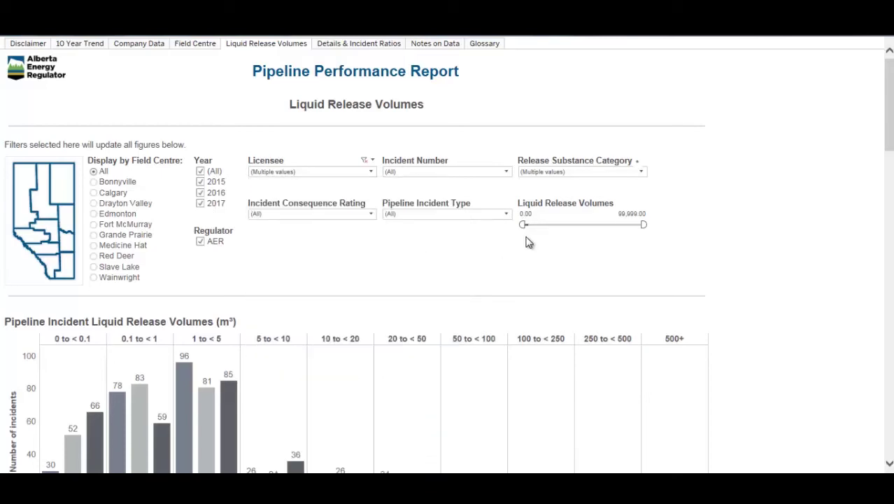
{"action": "scroll", "coordinate": [283, 273], "scroll_direction": "up", "scroll_amount": 3}
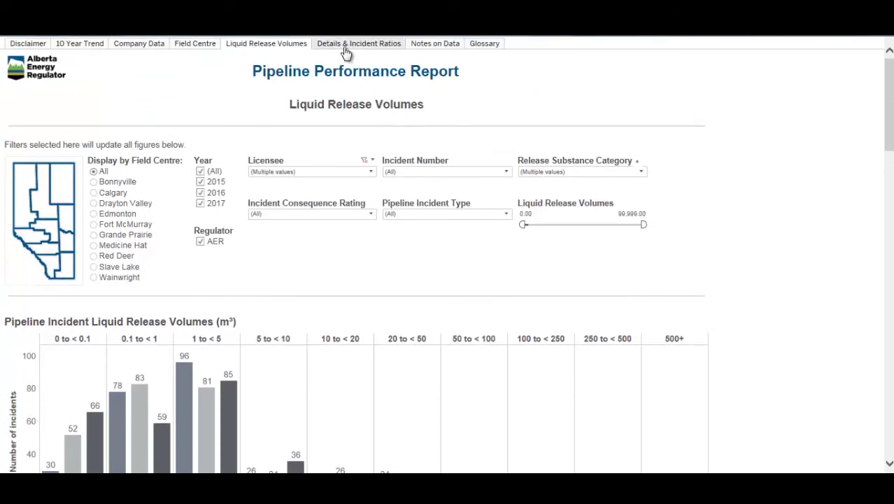
- Switch to the Details & Incident Ratios page and look over its display options and the 2017 field centre table
{"action": "left_click", "coordinate": [345, 43]}
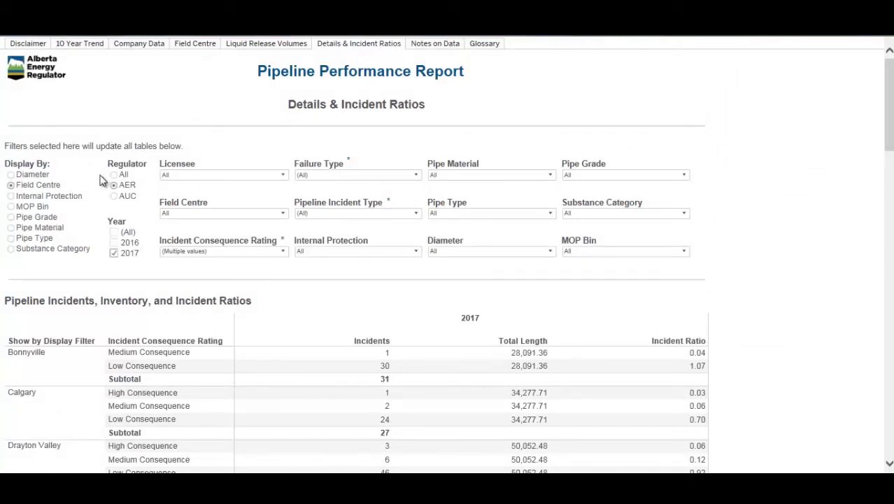
{"action": "scroll", "coordinate": [293, 308], "scroll_direction": "down", "scroll_amount": 3}
{"action": "scroll", "coordinate": [725, 279], "scroll_direction": "down", "scroll_amount": 7}
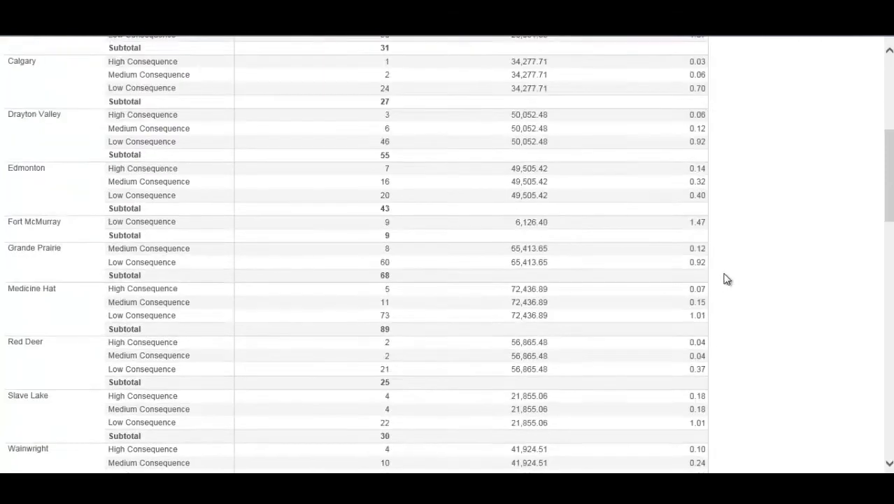
{"action": "scroll", "coordinate": [726, 278], "scroll_direction": "down", "scroll_amount": 3}
{"action": "scroll", "coordinate": [724, 278], "scroll_direction": "up", "scroll_amount": 15}
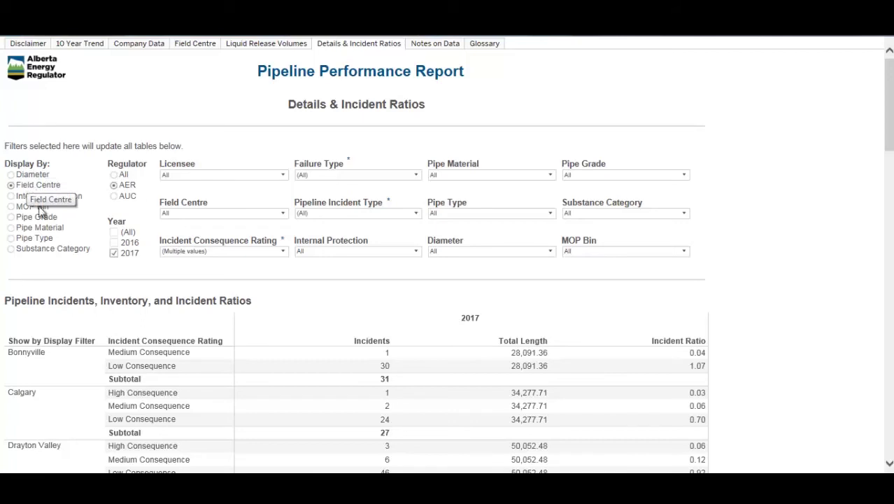
{"action": "scroll", "coordinate": [60, 321], "scroll_direction": "down", "scroll_amount": 2}
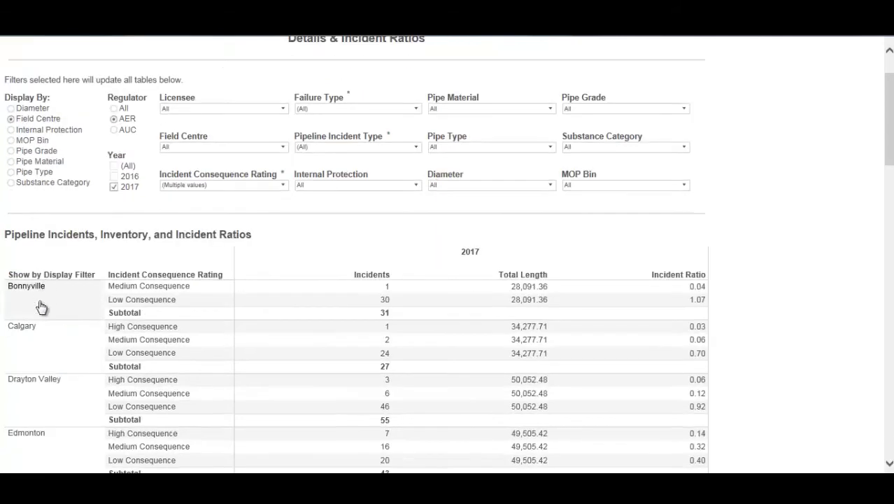
{"action": "scroll", "coordinate": [49, 231], "scroll_direction": "up", "scroll_amount": 1}
{"action": "scroll", "coordinate": [49, 230], "scroll_direction": "up", "scroll_amount": 1}
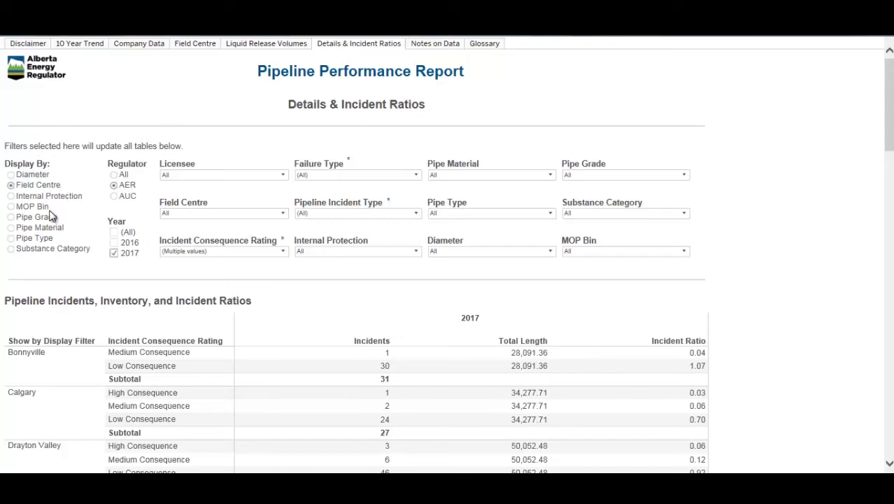
- Examine the incidents, total length and incident ratio by consequence rating for each field centre
{"action": "scroll", "coordinate": [107, 343], "scroll_direction": "down", "scroll_amount": 3}
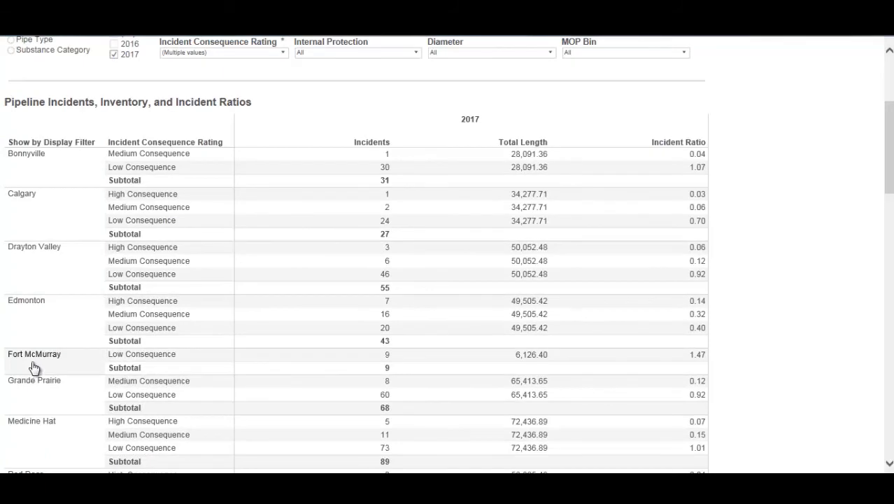
{"action": "mouse_move", "coordinate": [378, 190]}
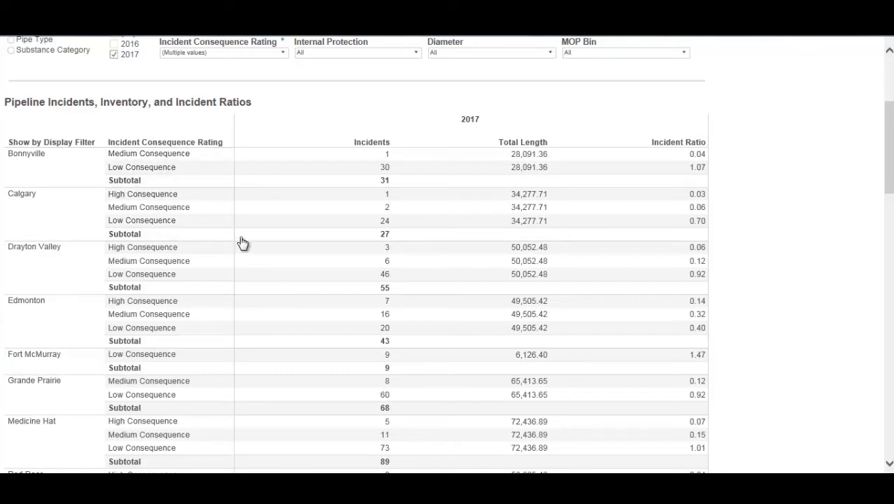
{"action": "mouse_move", "coordinate": [514, 157]}
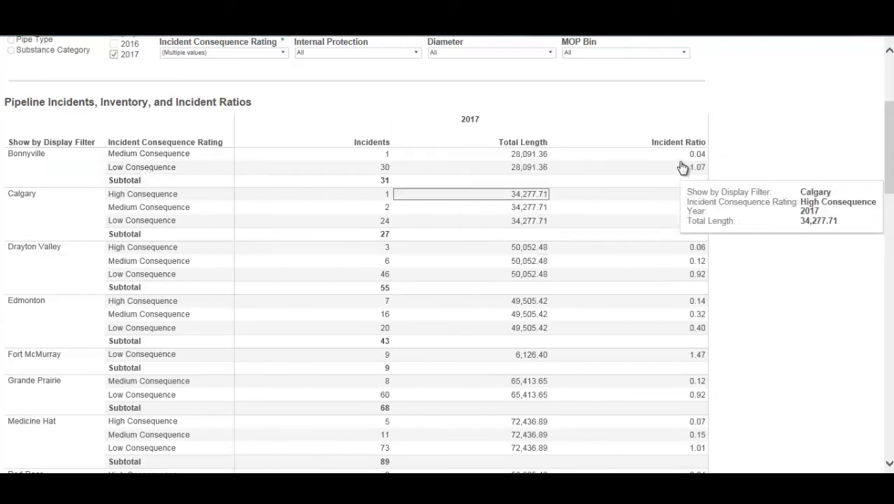
{"action": "mouse_move", "coordinate": [546, 220]}
{"action": "scroll", "coordinate": [563, 231], "scroll_direction": "down", "scroll_amount": 5}
- Display the incidents, inventory and incident ratios table by substance category
{"action": "scroll", "coordinate": [563, 231], "scroll_direction": "up", "scroll_amount": 6}
{"action": "scroll", "coordinate": [161, 204], "scroll_direction": "up", "scroll_amount": 1}
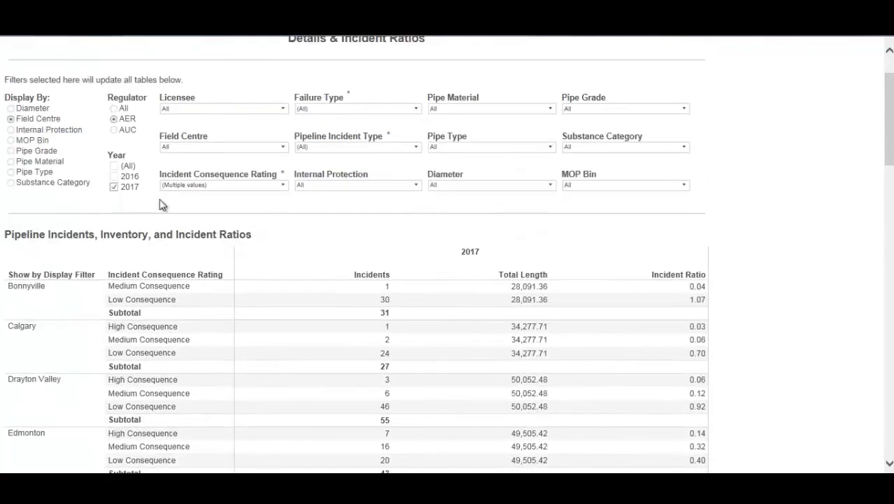
{"action": "left_click", "coordinate": [12, 183]}
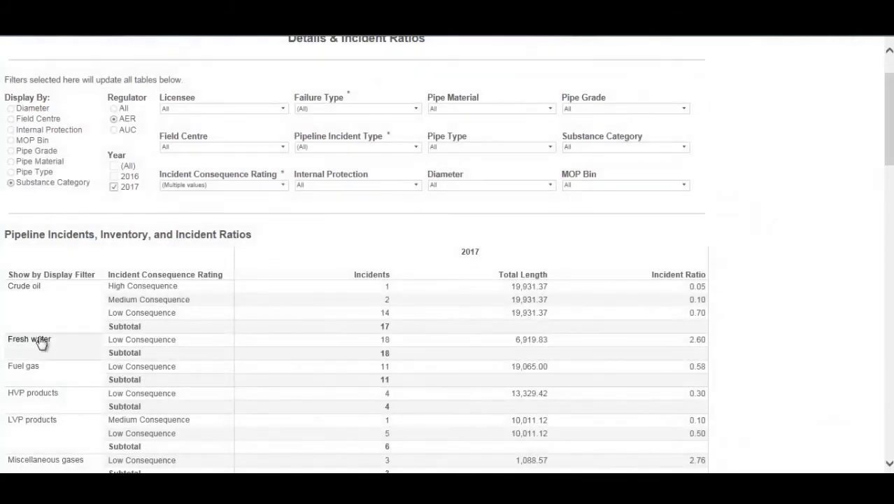
- Examine the 2017 incidents, total length and incident ratios for each substance category down to the total row
{"action": "scroll", "coordinate": [55, 307], "scroll_direction": "down", "scroll_amount": 1}
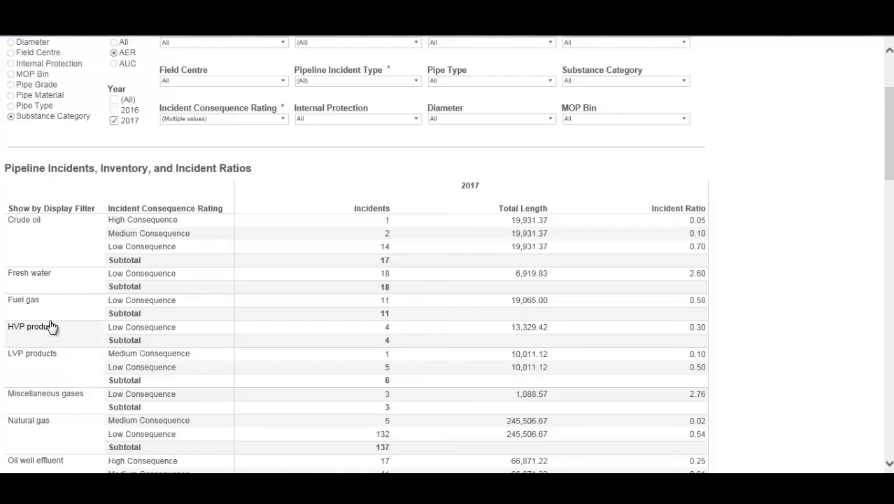
{"action": "scroll", "coordinate": [56, 326], "scroll_direction": "down", "scroll_amount": 1}
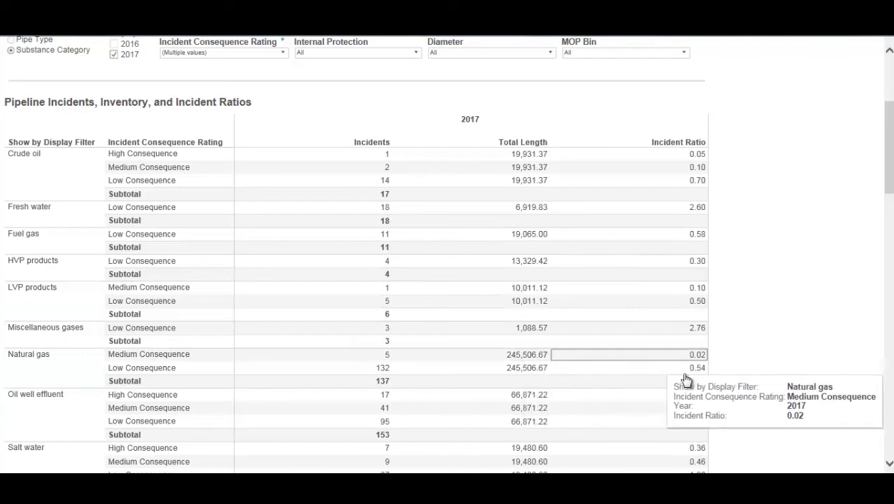
{"action": "scroll", "coordinate": [738, 354], "scroll_direction": "down", "scroll_amount": 3}
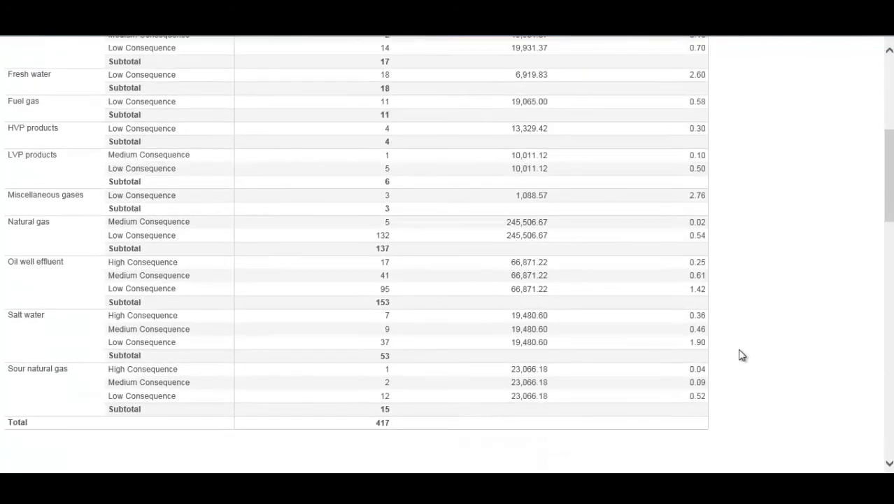
- Display the incidents, inventory and incident ratios table by pipe material and examine the figures for each material
{"action": "scroll", "coordinate": [707, 347], "scroll_direction": "up", "scroll_amount": 6}
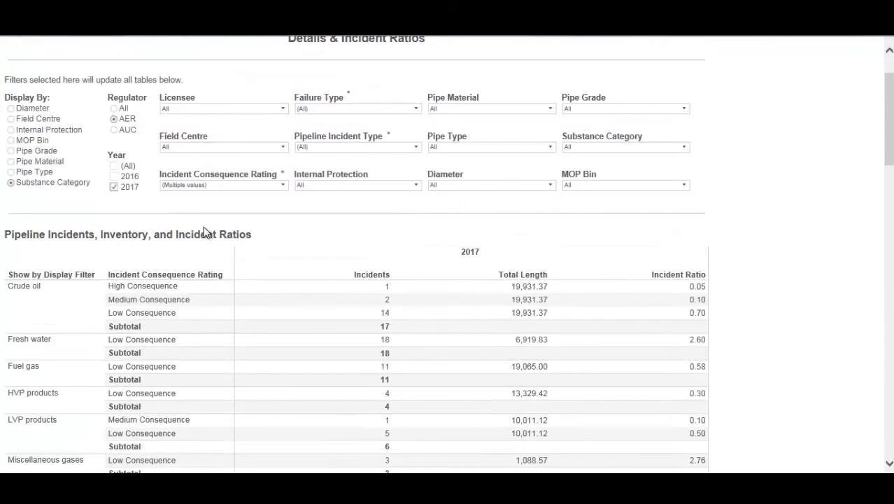
{"action": "left_click", "coordinate": [10, 161]}
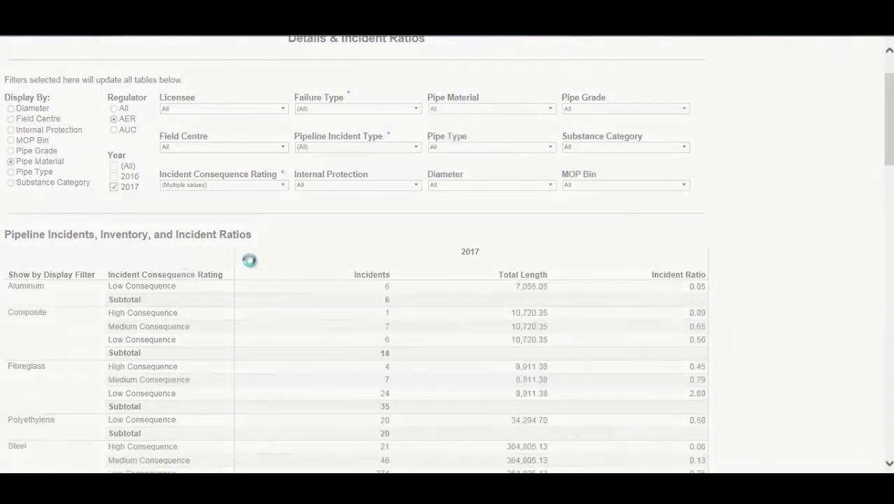
{"action": "scroll", "coordinate": [274, 249], "scroll_direction": "down", "scroll_amount": 2}
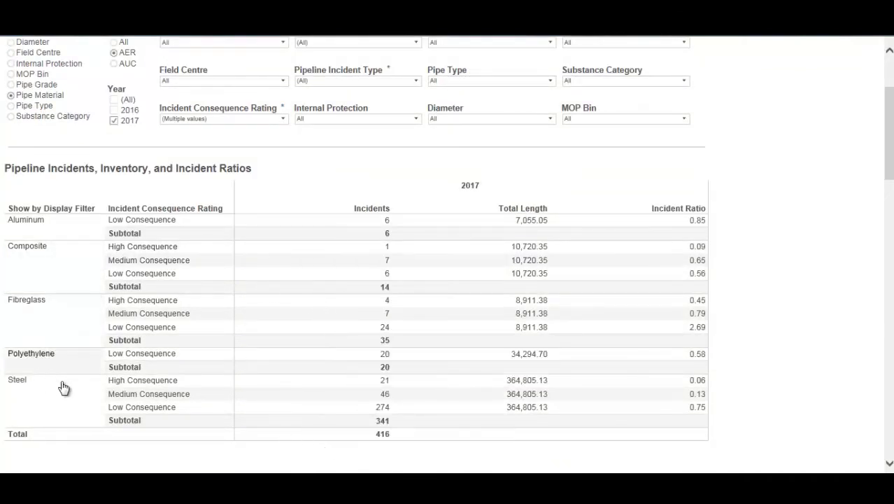
{"action": "mouse_move", "coordinate": [381, 390]}
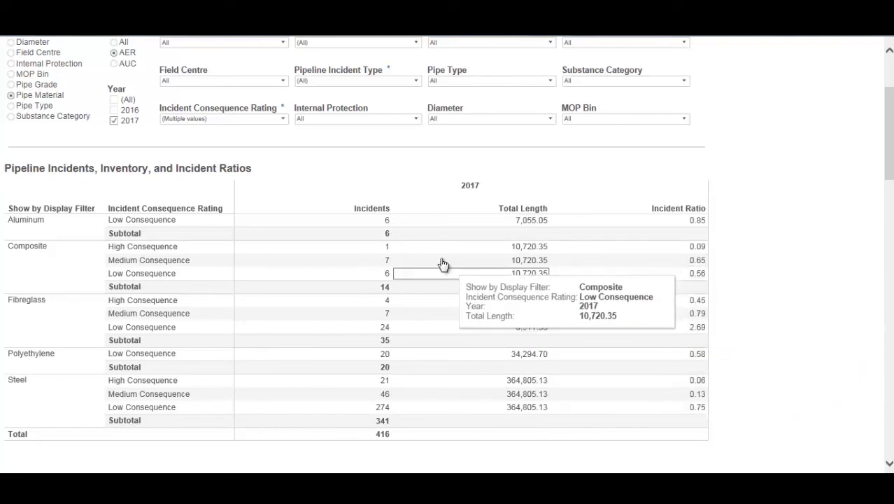
- Include all years in the tables and look over the licensee and field centre filter choices, leaving both at All
{"action": "scroll", "coordinate": [466, 245], "scroll_direction": "up", "scroll_amount": 1}
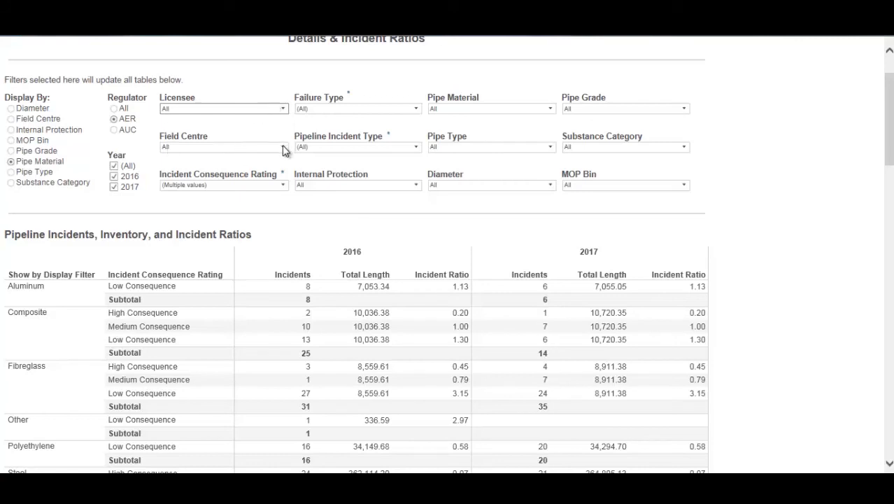
{"action": "key", "text": "Down"}
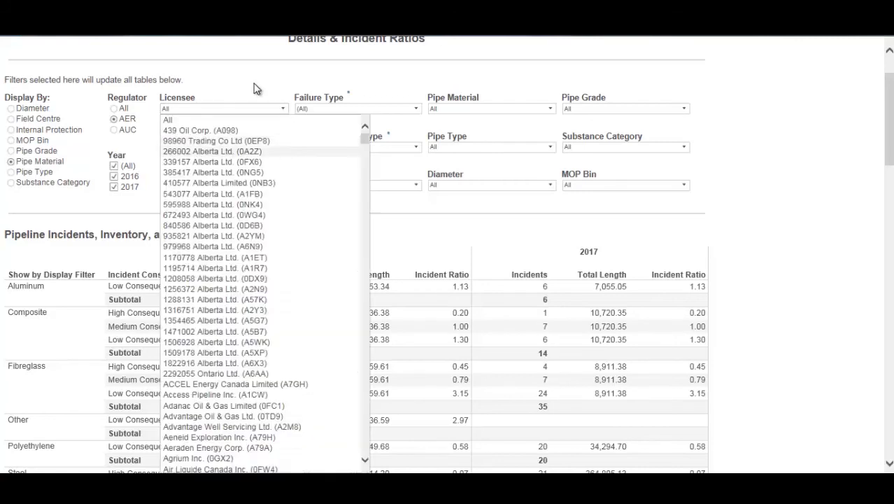
{"action": "key", "text": "Escape"}
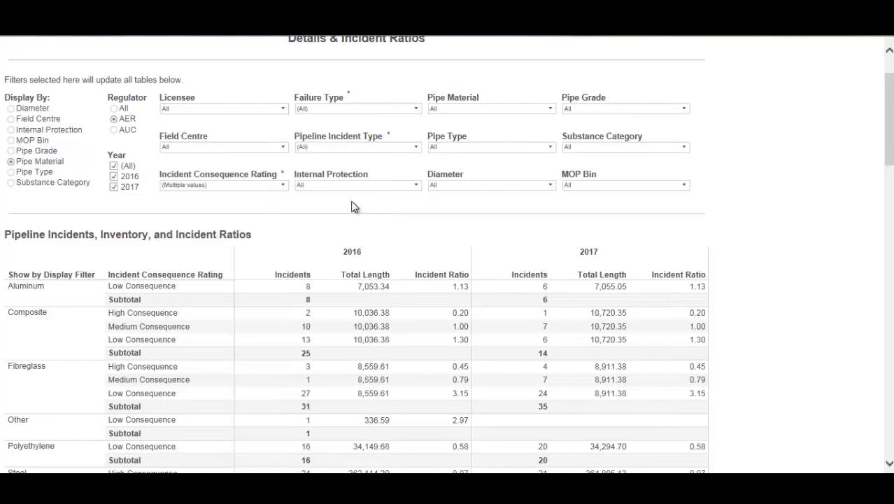
{"action": "left_click", "coordinate": [282, 149]}
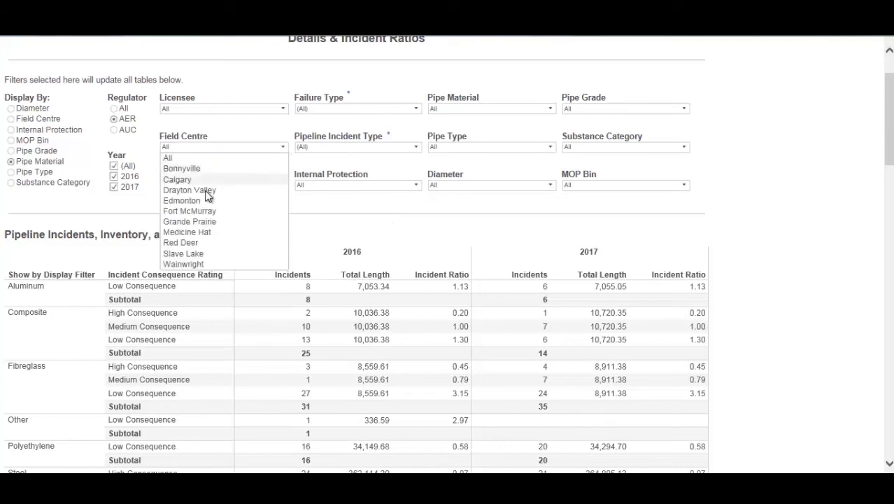
{"action": "left_click", "coordinate": [310, 226]}
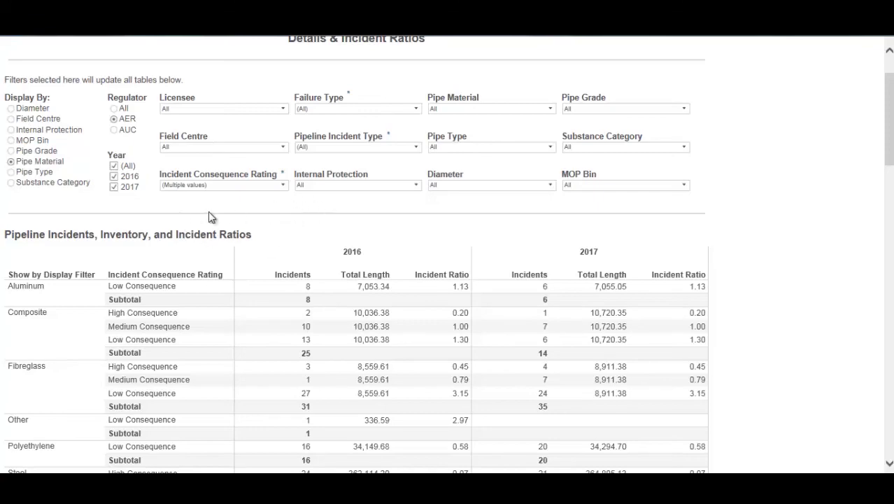
- Examine the incidents, inventory and incident ratios by failure type for 2016 and 2017, especially the internal corrosion rows
{"action": "scroll", "coordinate": [216, 213], "scroll_direction": "down", "scroll_amount": 6}
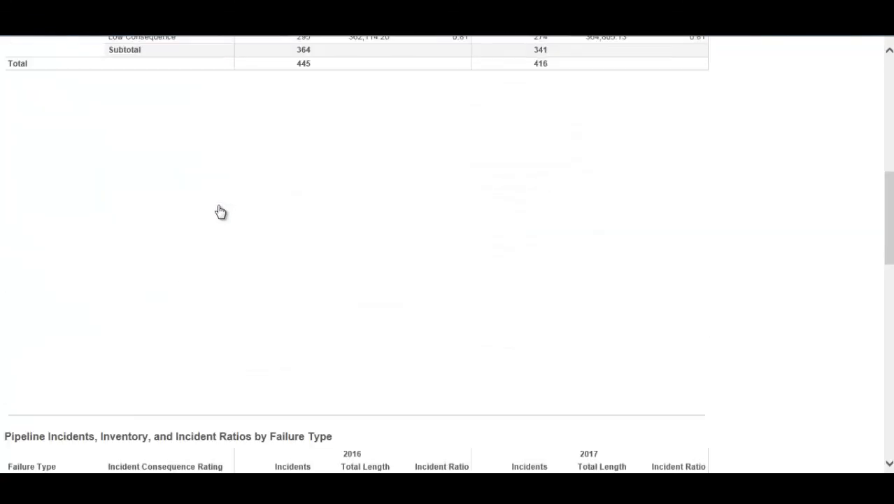
{"action": "scroll", "coordinate": [219, 211], "scroll_direction": "down", "scroll_amount": 4}
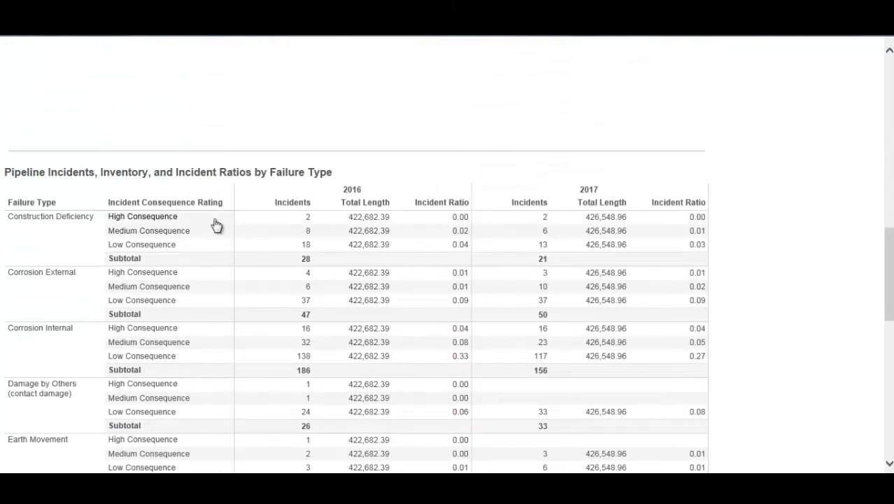
{"action": "scroll", "coordinate": [215, 224], "scroll_direction": "down", "scroll_amount": 1}
{"action": "scroll", "coordinate": [215, 223], "scroll_direction": "down", "scroll_amount": 1}
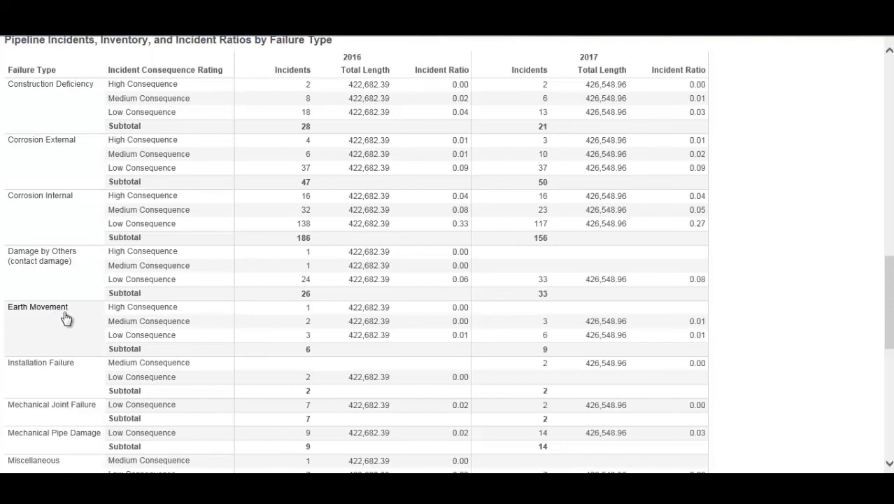
{"action": "scroll", "coordinate": [61, 308], "scroll_direction": "down", "scroll_amount": 1}
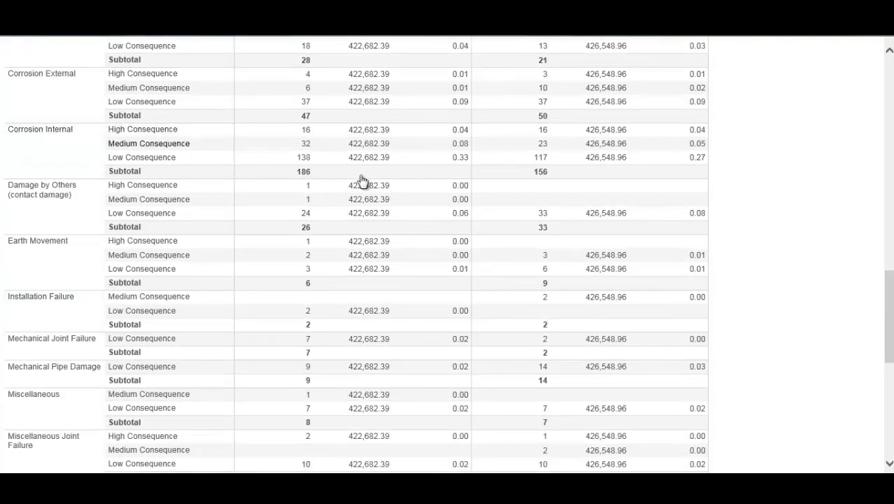
{"action": "mouse_move", "coordinate": [307, 132]}
{"action": "mouse_move", "coordinate": [304, 175]}
{"action": "mouse_move", "coordinate": [386, 134]}
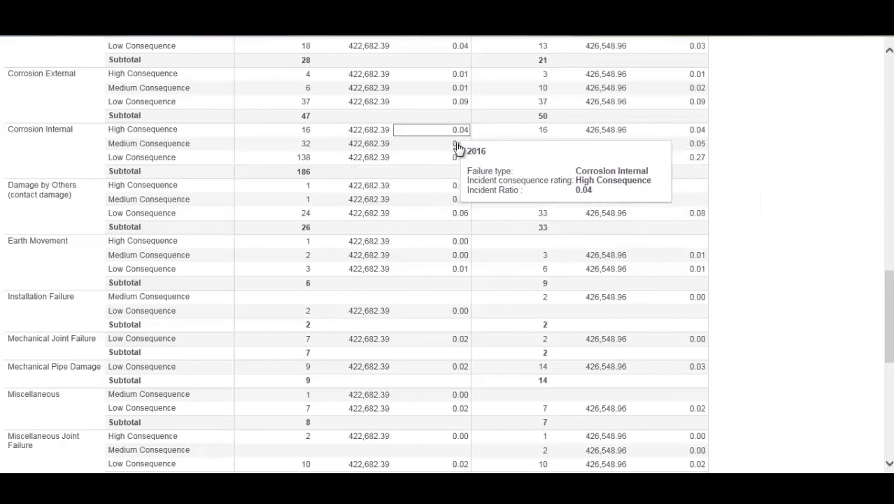
- Open the report's Glossary page and read the definitions of incident consequence rating, incident ratio and pipeline failure
{"action": "scroll", "coordinate": [463, 174], "scroll_direction": "up", "scroll_amount": 4}
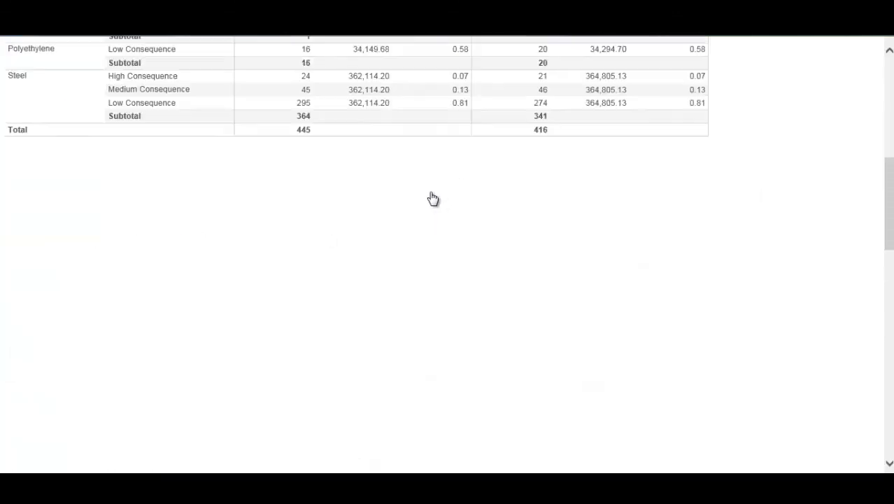
{"action": "scroll", "coordinate": [431, 196], "scroll_direction": "up", "scroll_amount": 7}
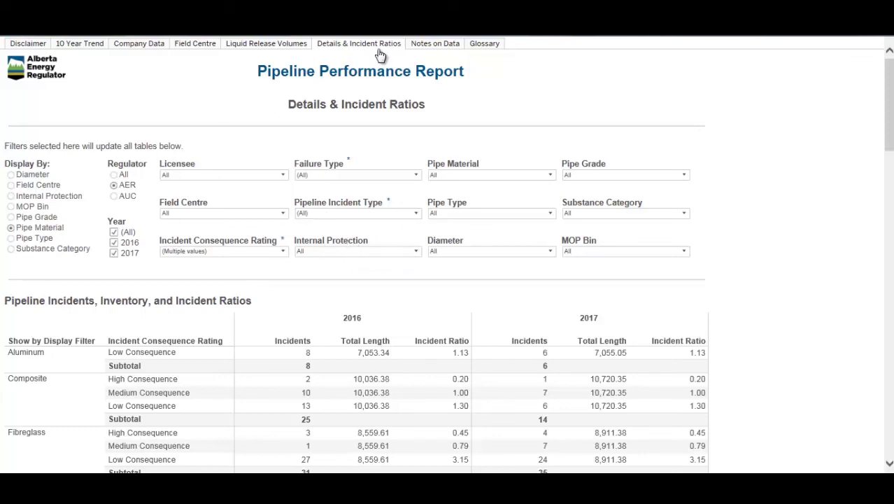
{"action": "left_click", "coordinate": [486, 43]}
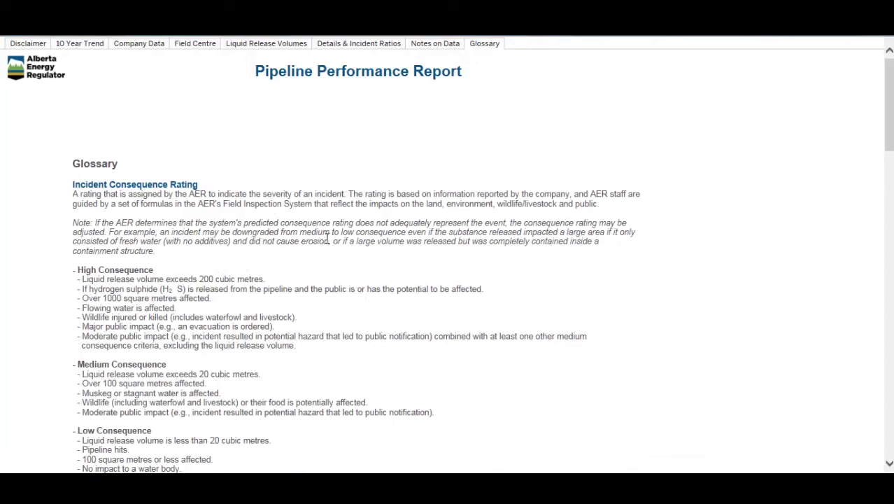
{"action": "scroll", "coordinate": [328, 242], "scroll_direction": "down", "scroll_amount": 2}
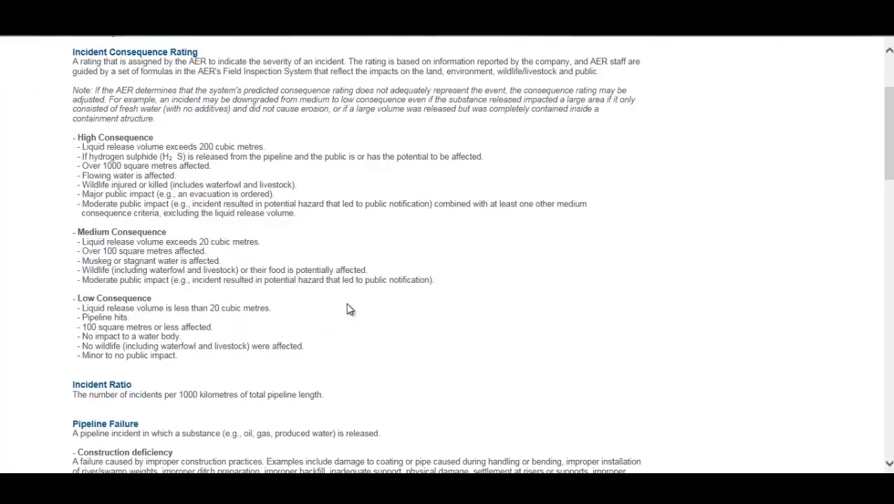
{"action": "scroll", "coordinate": [347, 308], "scroll_direction": "down", "scroll_amount": 4}
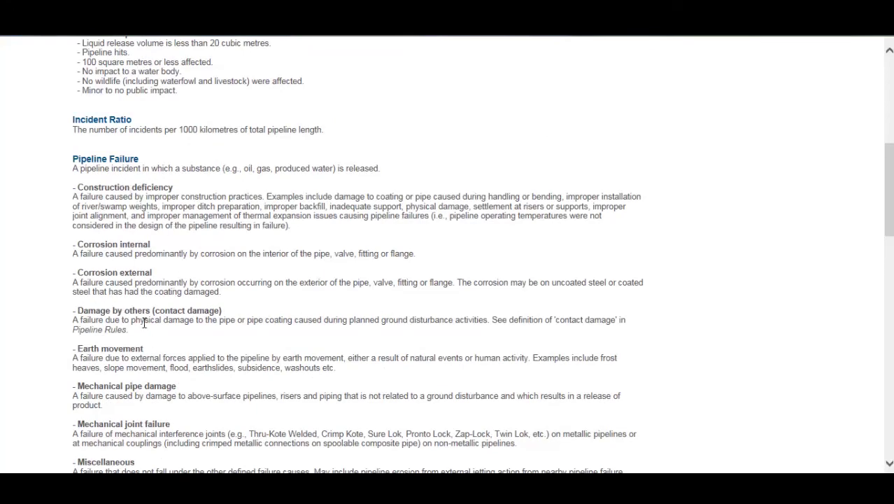
- Read the glossary's pipeline incident and pipeline specification definitions, including the diameter and maximum operating pressure tables, and return to its beginning
{"action": "scroll", "coordinate": [133, 314], "scroll_direction": "down", "scroll_amount": 9}
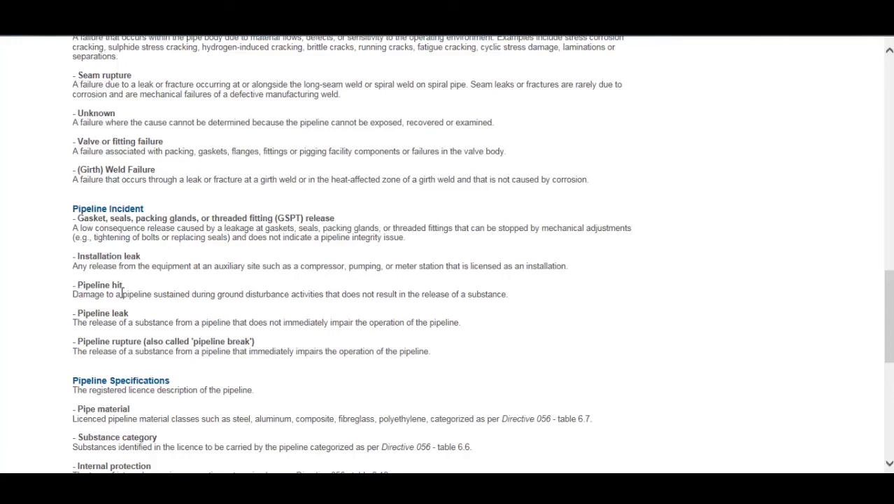
{"action": "scroll", "coordinate": [182, 313], "scroll_direction": "down", "scroll_amount": 2}
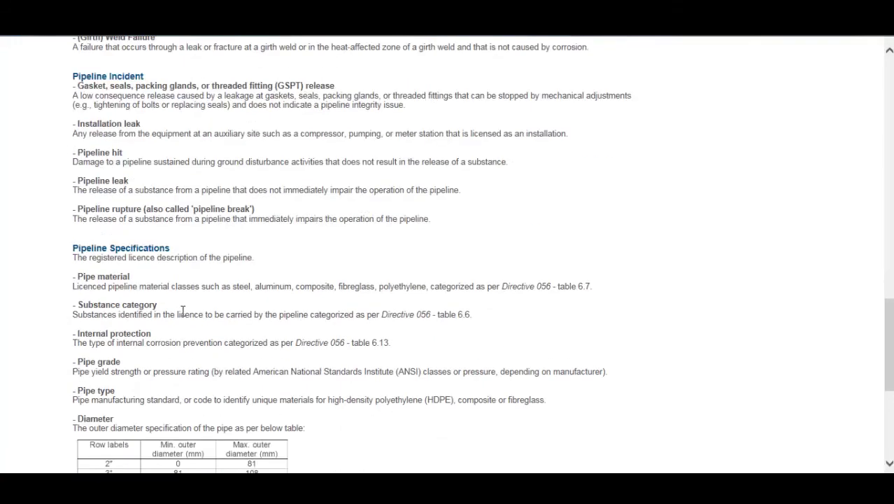
{"action": "scroll", "coordinate": [175, 303], "scroll_direction": "down", "scroll_amount": 1}
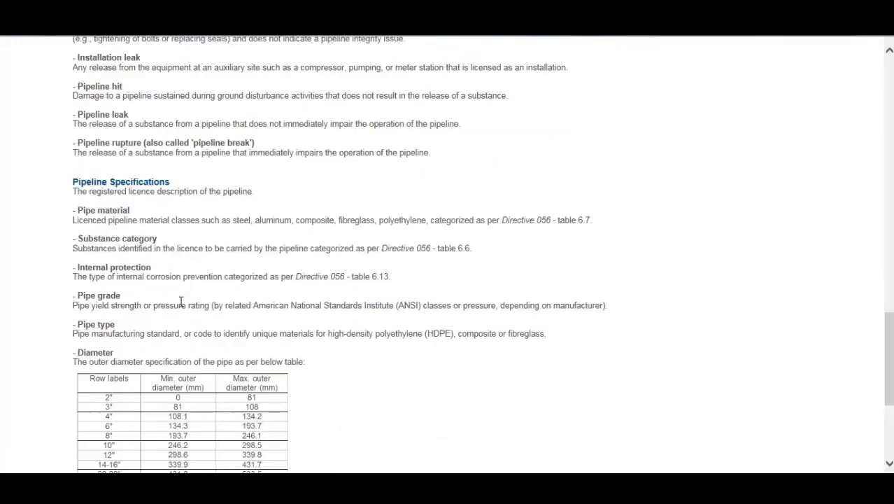
{"action": "scroll", "coordinate": [158, 282], "scroll_direction": "down", "scroll_amount": 2}
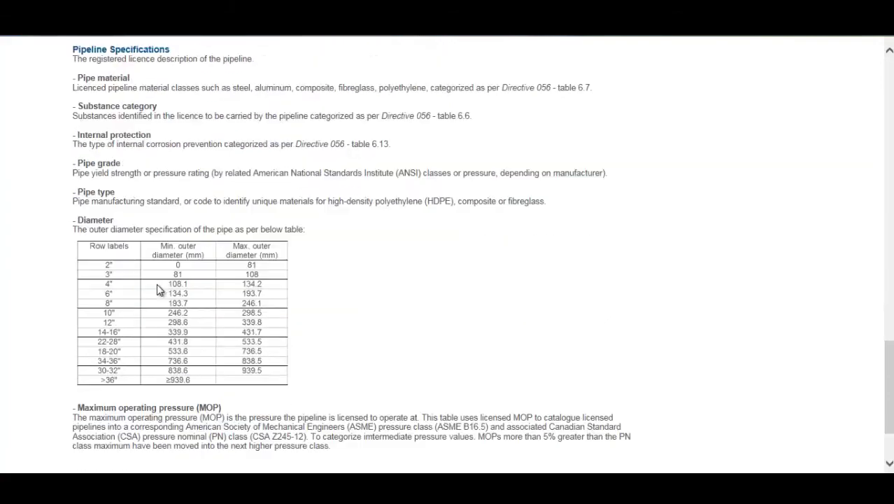
{"action": "scroll", "coordinate": [156, 282], "scroll_direction": "down", "scroll_amount": 1}
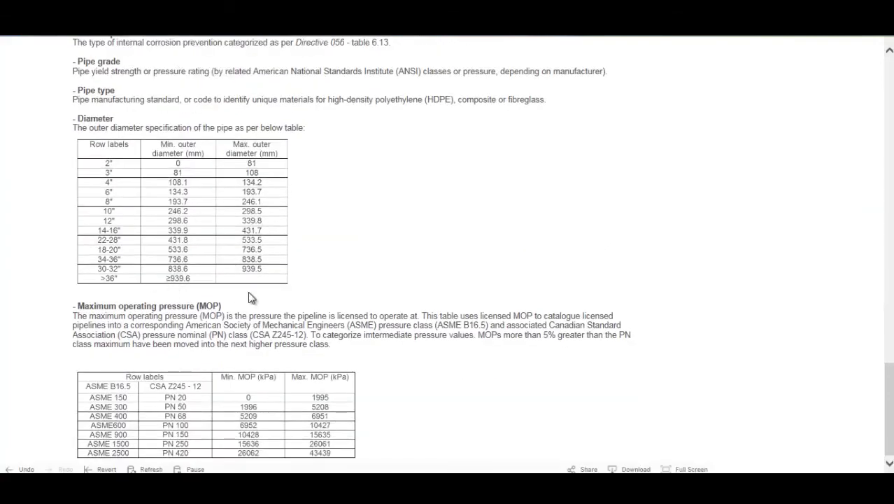
{"action": "scroll", "coordinate": [250, 296], "scroll_direction": "up", "scroll_amount": 15}
{"action": "scroll", "coordinate": [250, 296], "scroll_direction": "up", "scroll_amount": 6}
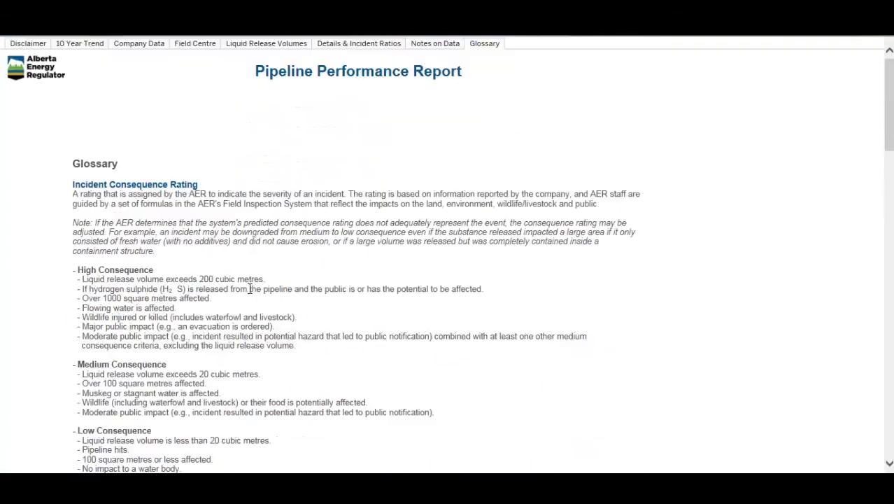